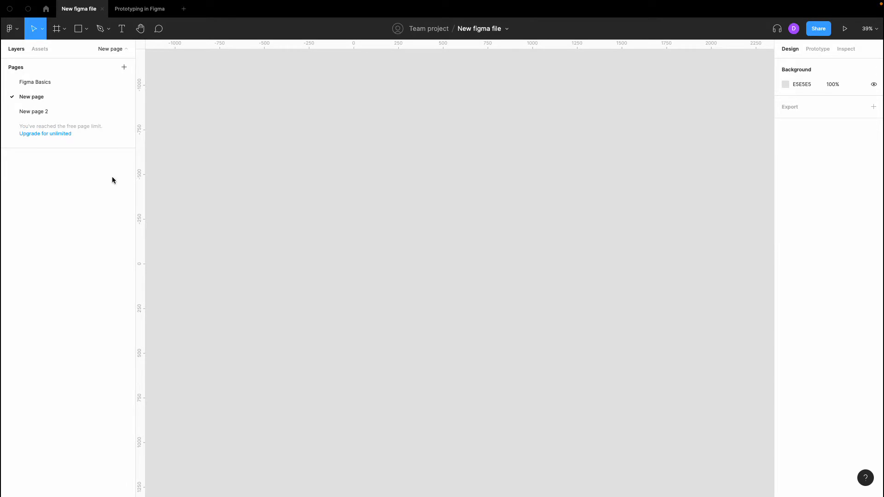
- Look at the Figma Basics page and return to New page
left_click(52, 81)
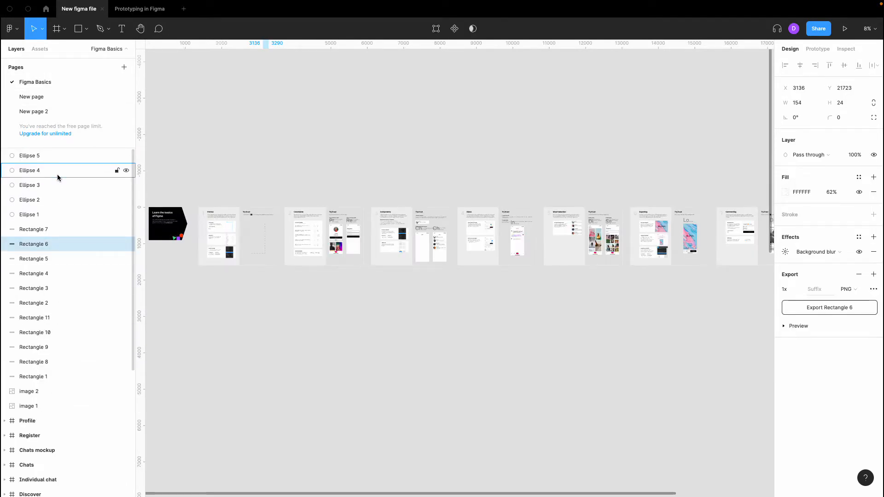
left_click(63, 98)
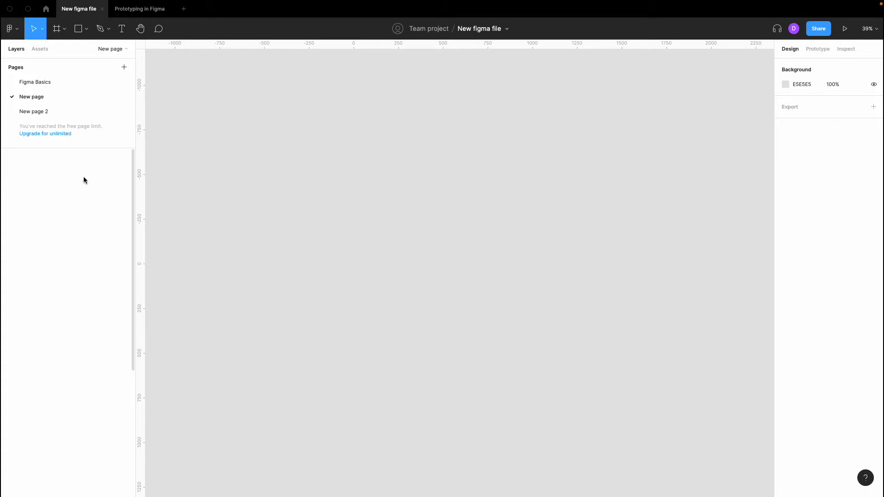
- Draw a grey rectangle about 603 × 595 on the empty canvas and check its entry in the layer list
left_click(79, 29)
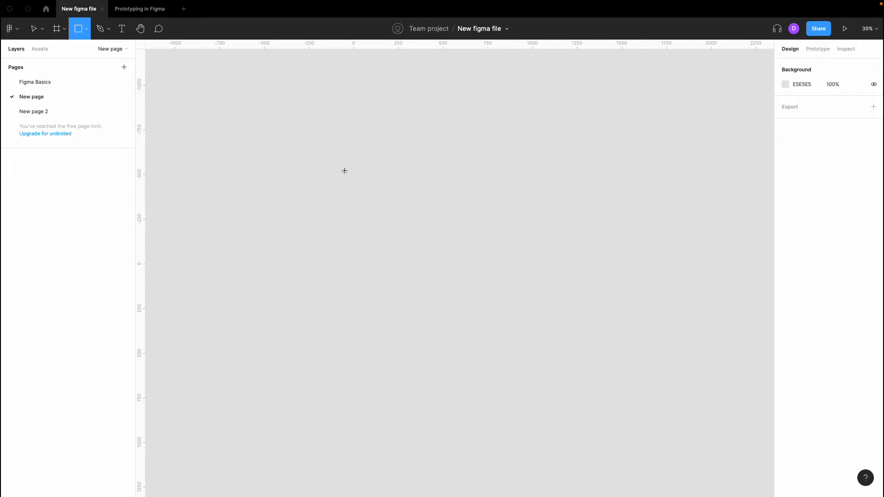
mouse_move(341, 166)
left_mouse_down()
mouse_move(404, 213)
mouse_move(448, 271)
left_mouse_up()
left_click(496, 298)
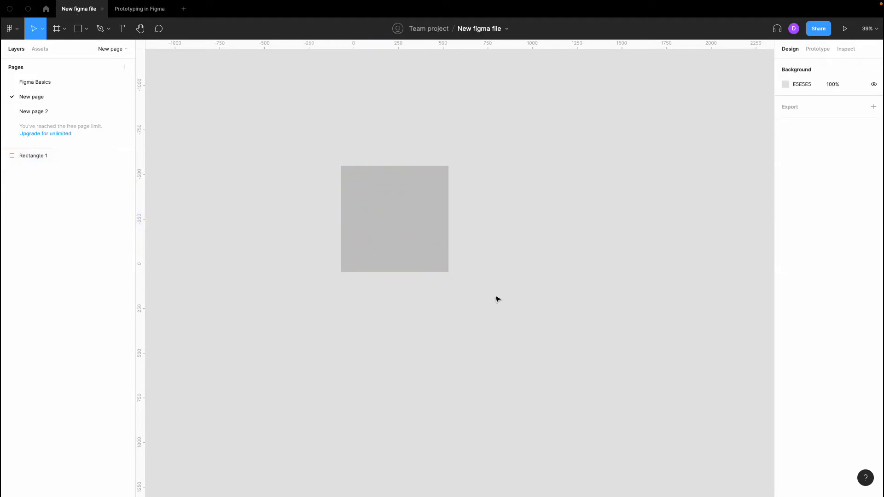
left_click(40, 157)
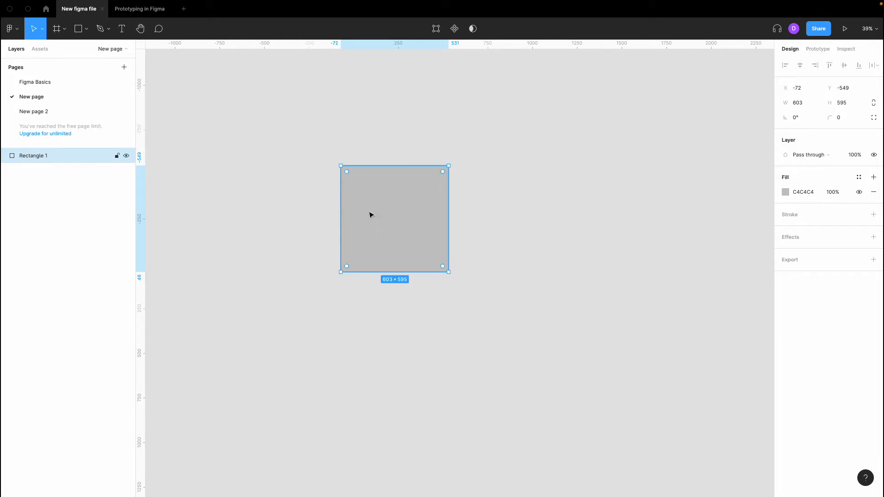
left_click(327, 213)
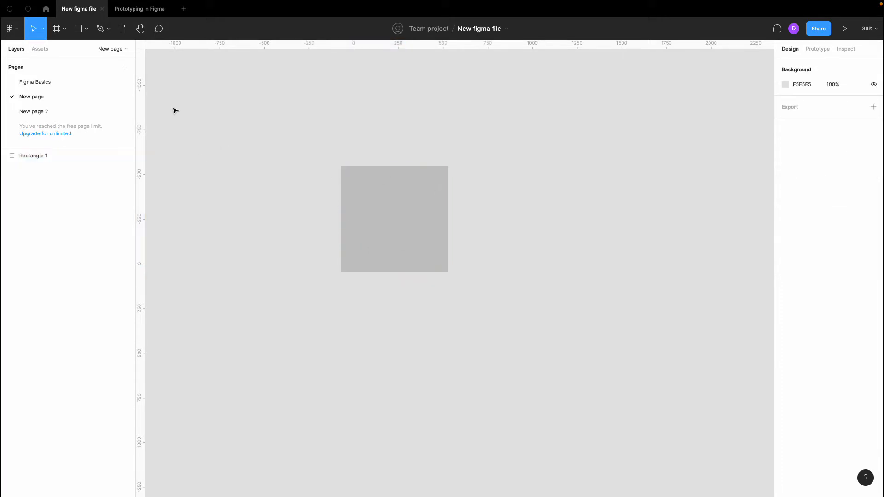
- Draw a second rectangle about 580 × 585 overlapping the first one's upper-left corner and fill it with green 2FF12B
left_click(78, 29)
left_click_drag(264, 95, 366, 197)
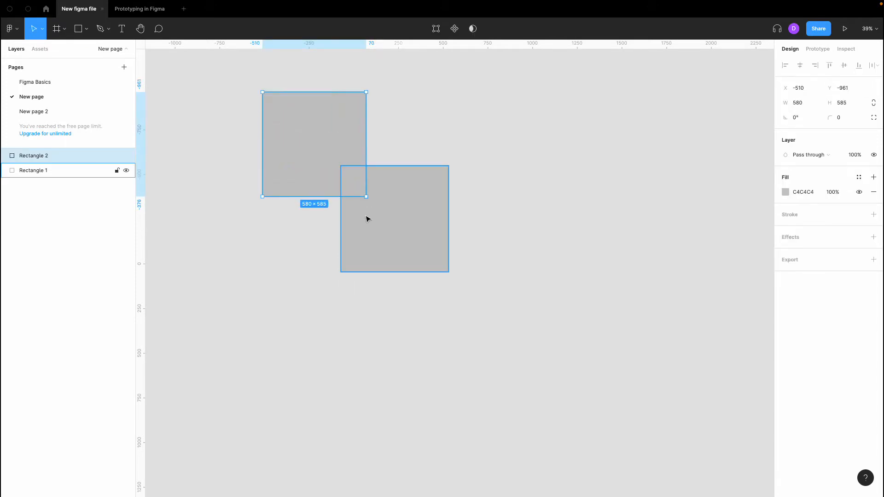
left_click(786, 193)
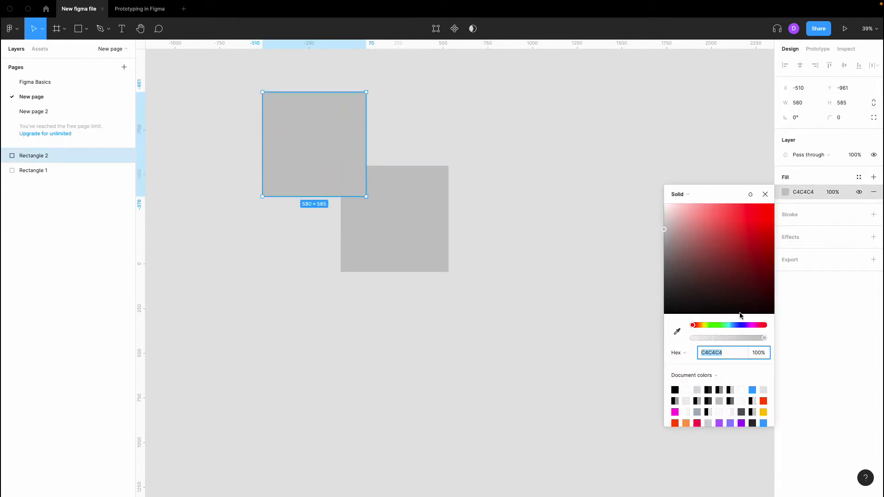
left_click(716, 325)
left_click_drag(724, 301, 754, 210)
left_click(617, 227)
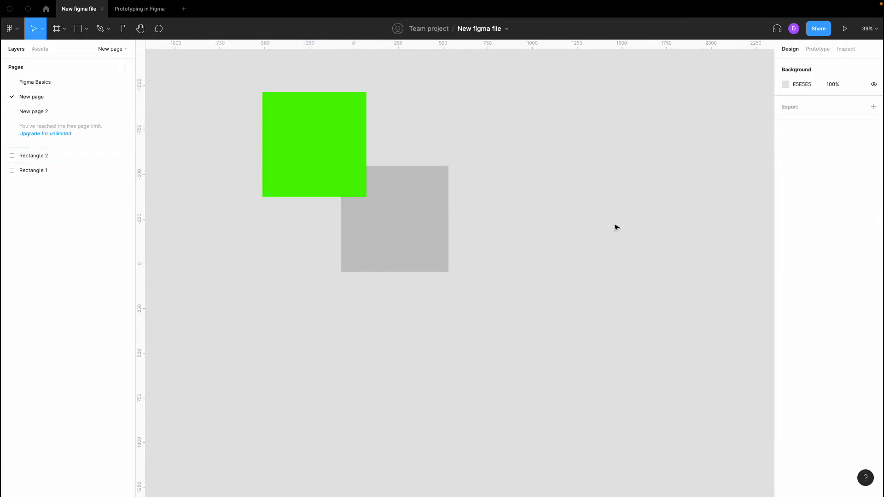
- Select the green and grey rectangles in turn to examine how their overlap relates to the layer order
left_click(334, 169)
left_click(371, 191)
left_click(346, 164)
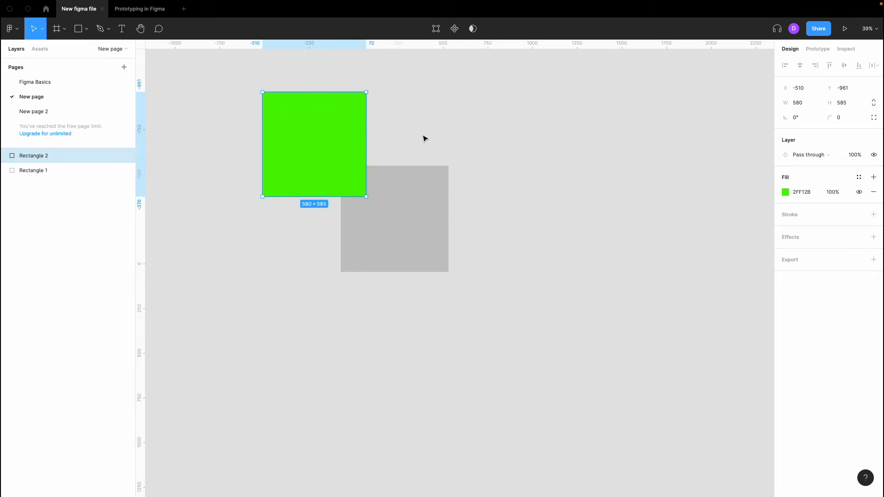
left_click(426, 137)
left_click(327, 106)
left_click(389, 171)
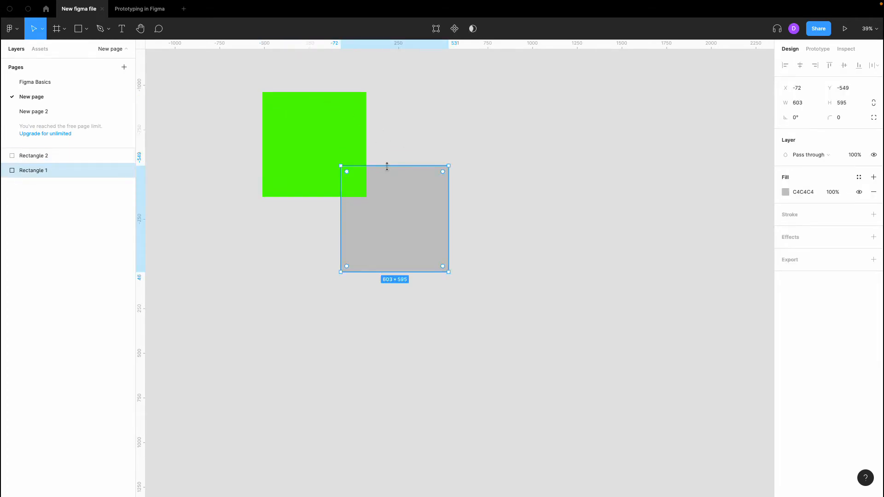
left_click(296, 232)
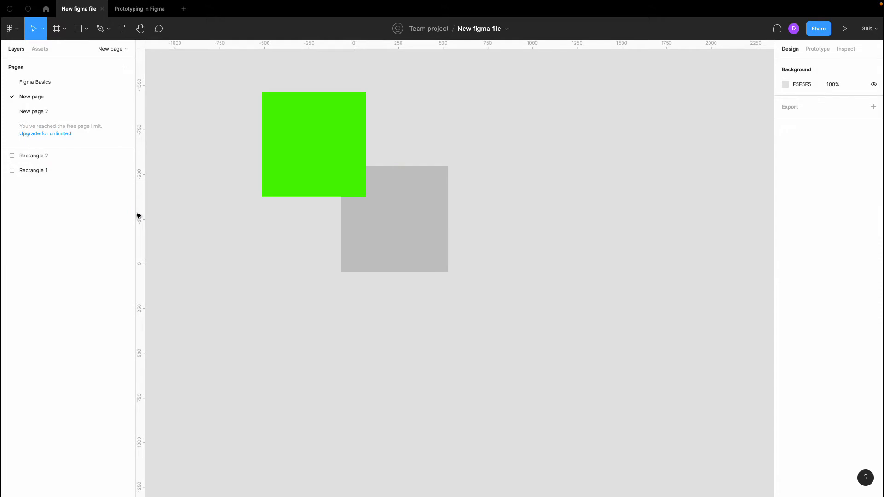
left_click(76, 157)
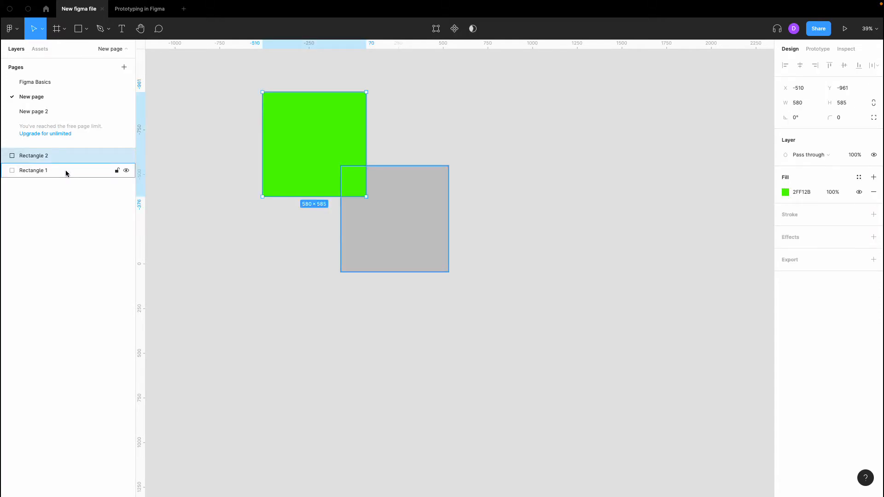
left_click(65, 170)
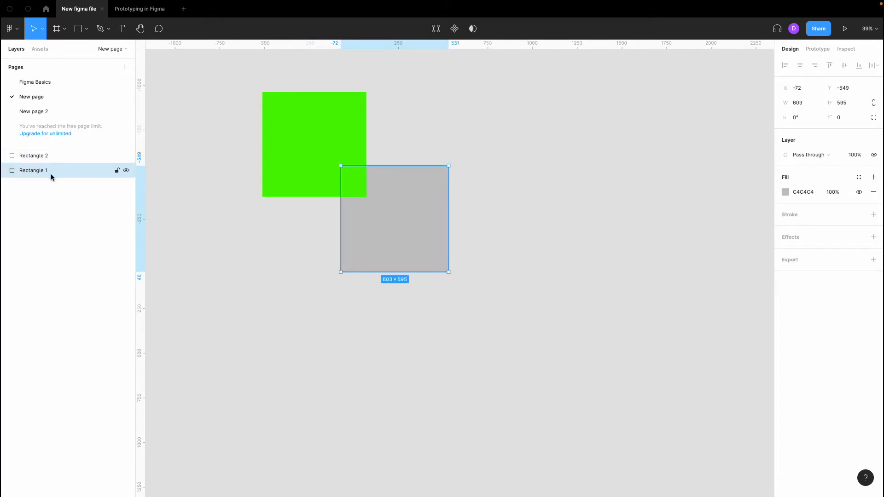
left_click(70, 158)
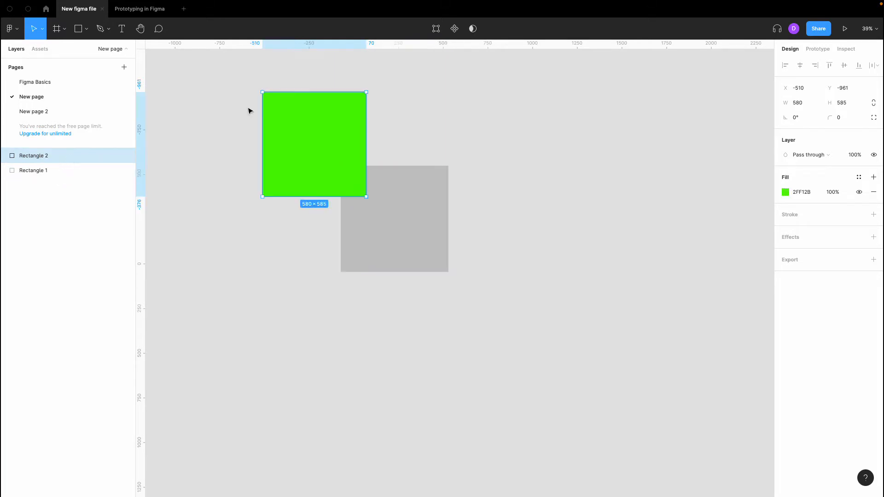
- Place Rectangle 2 below Rectangle 1 in the layer order and move the green rectangle to about X -381, Y -841
left_click_drag(60, 159, 61, 182)
left_click(61, 184)
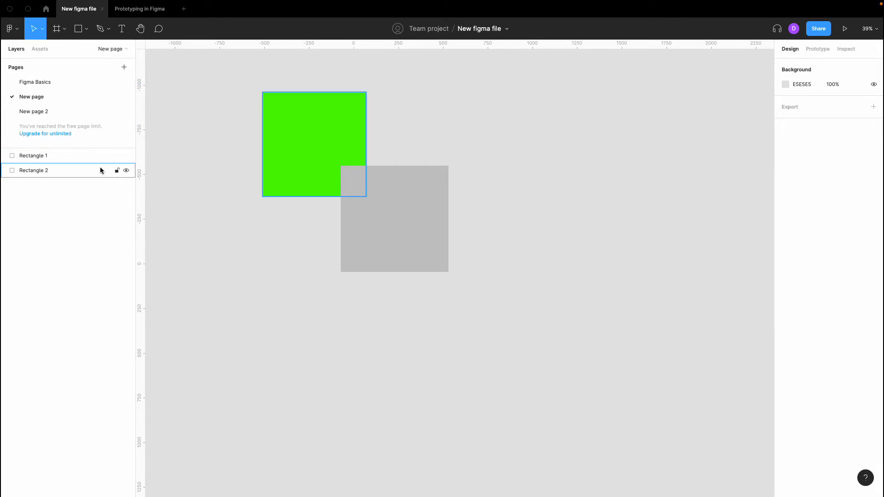
left_click(91, 157)
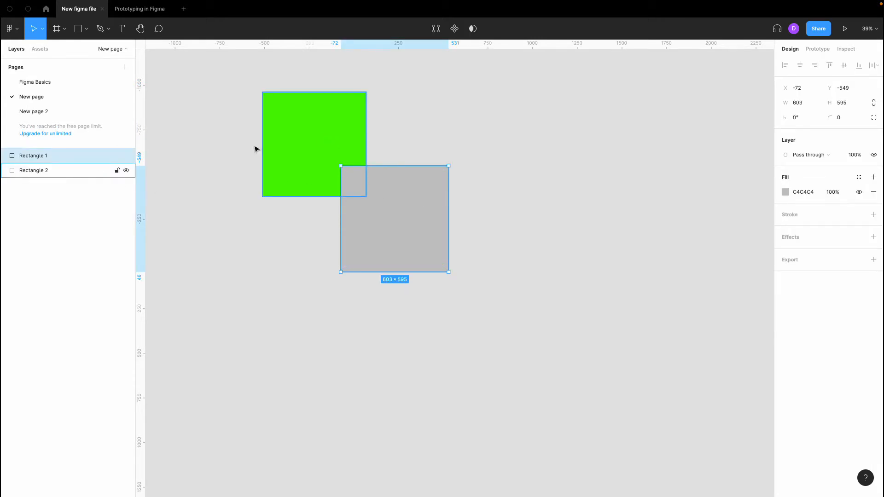
left_click(222, 203)
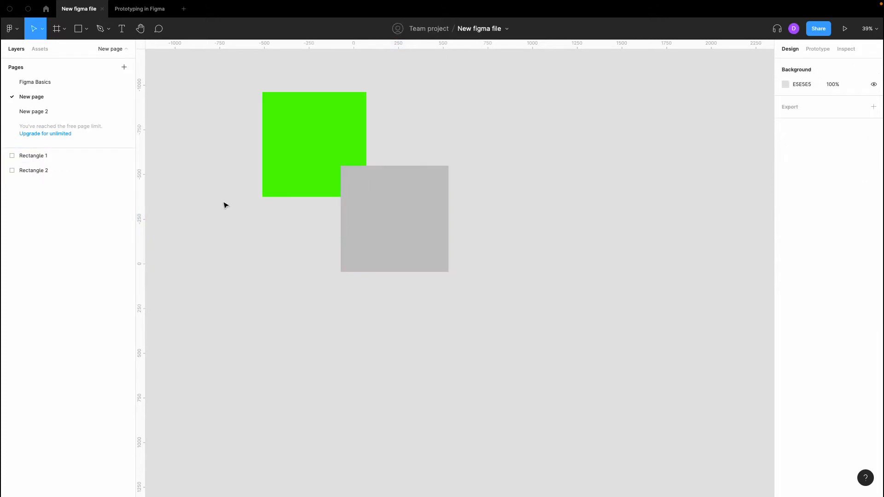
left_click(275, 151)
left_click_drag(274, 152, 307, 161)
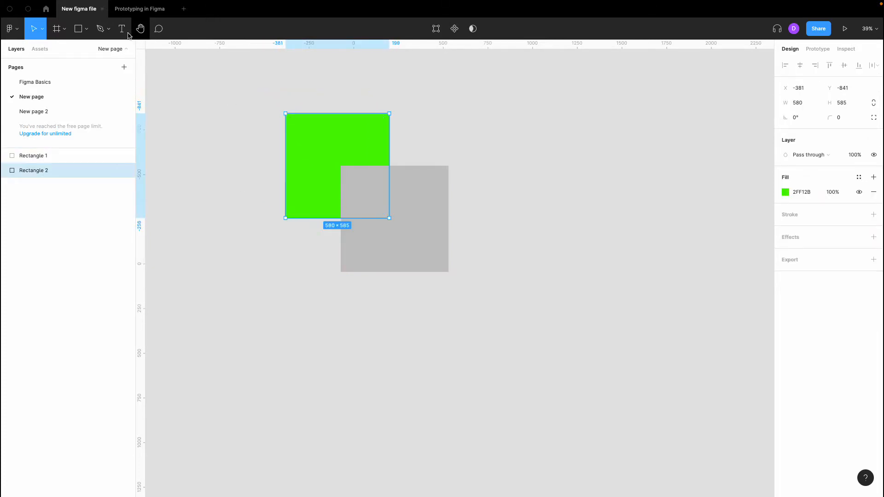
- Draw a circle about 340 × 340 over the overlap of the two rectangles and fill it with red FB1B1B
left_click(86, 29)
left_click(81, 84)
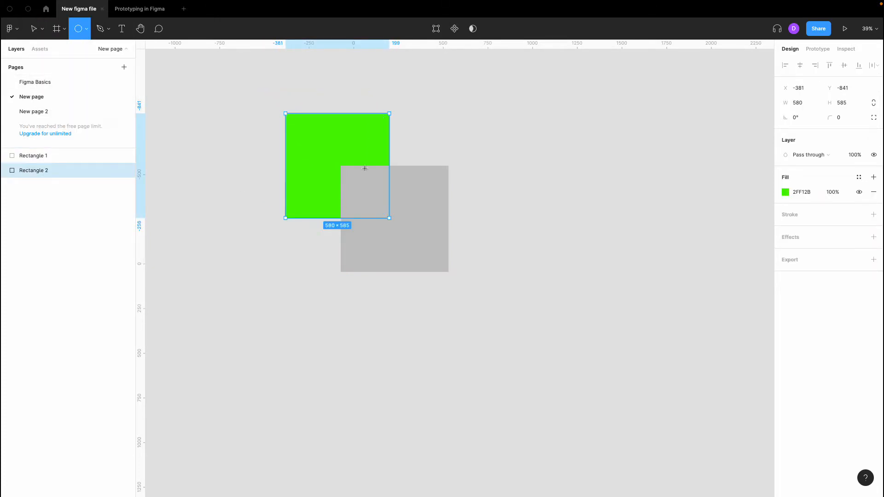
left_click_drag(318, 144, 379, 204)
left_click(471, 148)
left_click(353, 172)
left_click(785, 192)
left_click(762, 205)
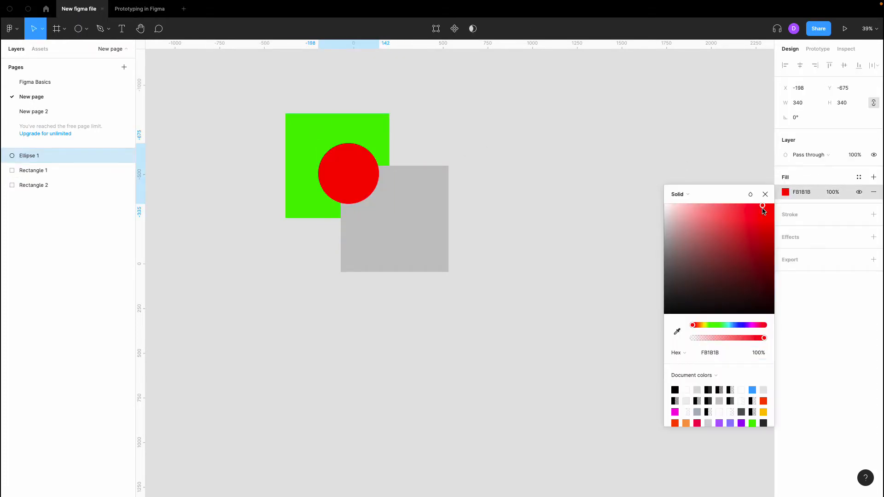
left_click(638, 128)
- Send Ellipse 1 below both rectangles in the layer order and bring it back to the top
left_click(345, 184)
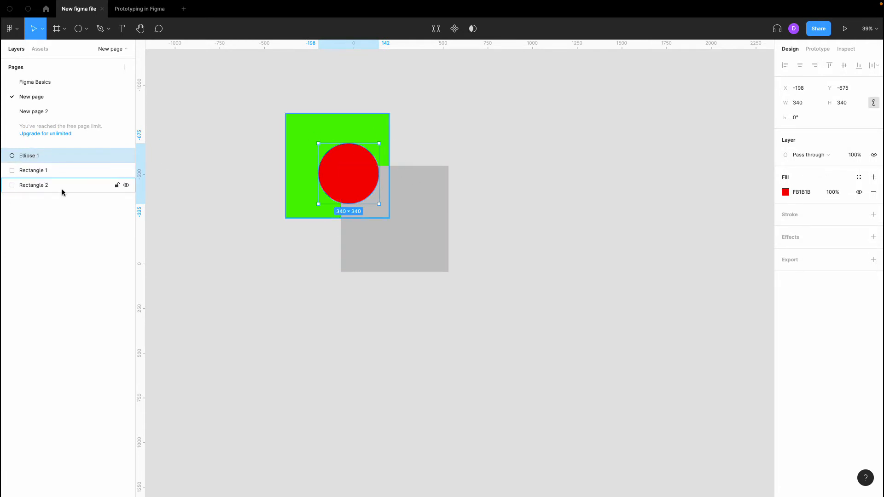
left_click(44, 171)
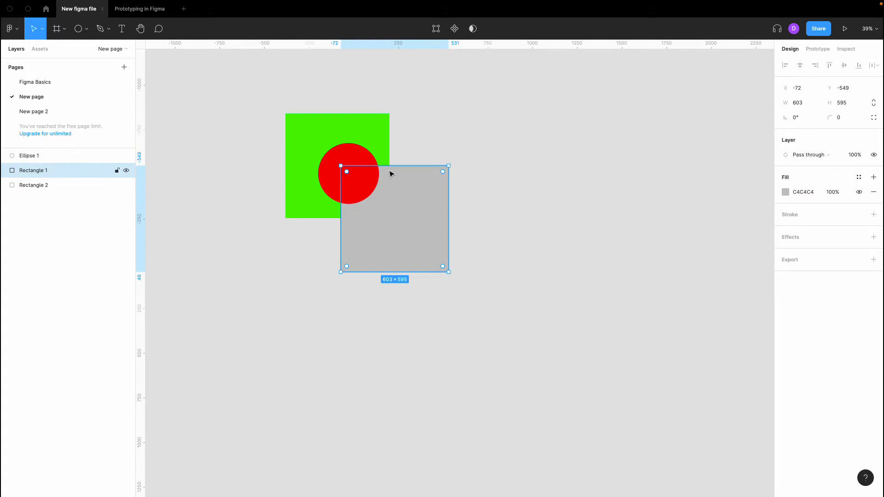
left_click(364, 154)
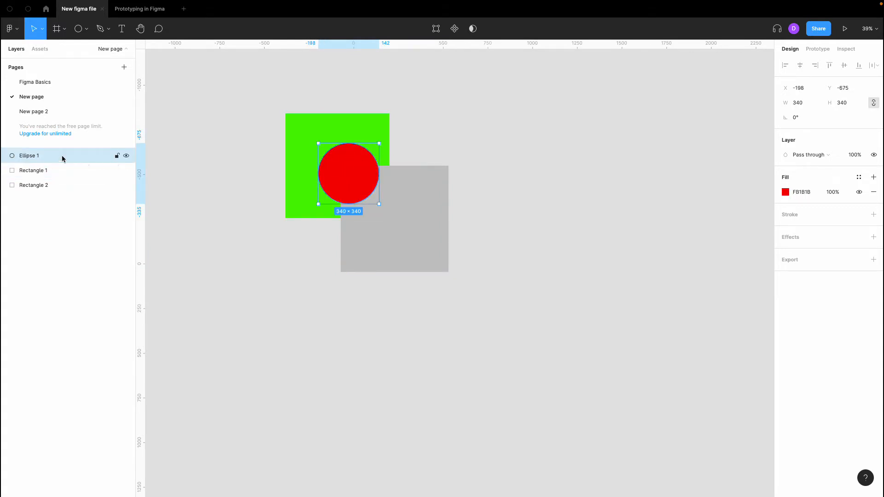
left_click_drag(60, 156, 63, 193)
left_click(261, 226)
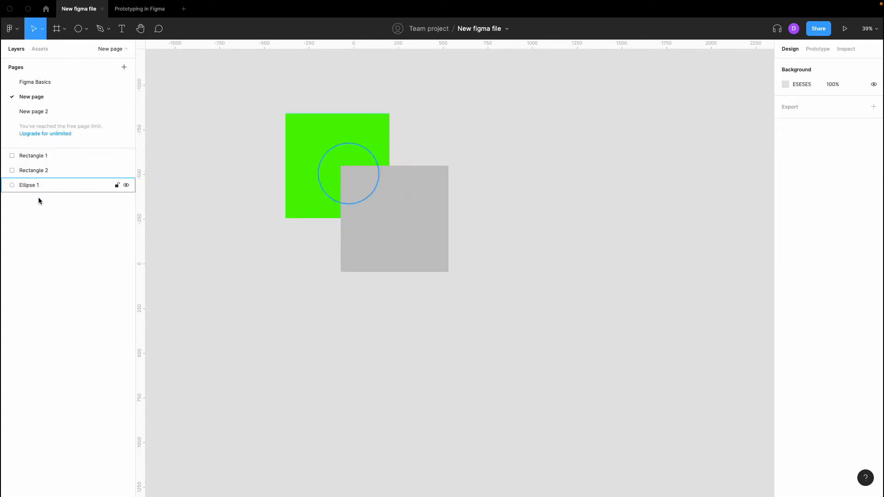
left_click_drag(26, 189, 31, 153)
left_click(232, 166)
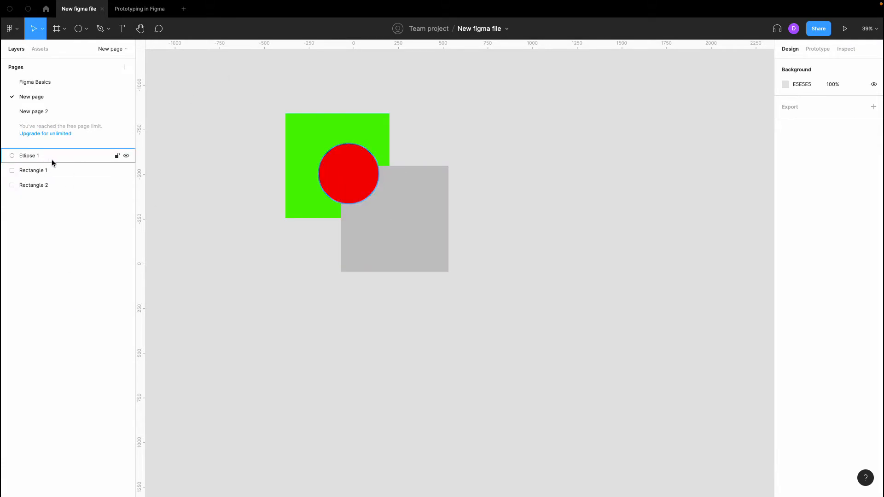
- Select the ellipse and both rectangle layers in turn to examine how list order matches the stacking on the canvas
left_click(37, 156)
left_click(39, 171)
left_click(39, 184)
left_click(40, 171)
left_click(40, 158)
left_click(39, 185)
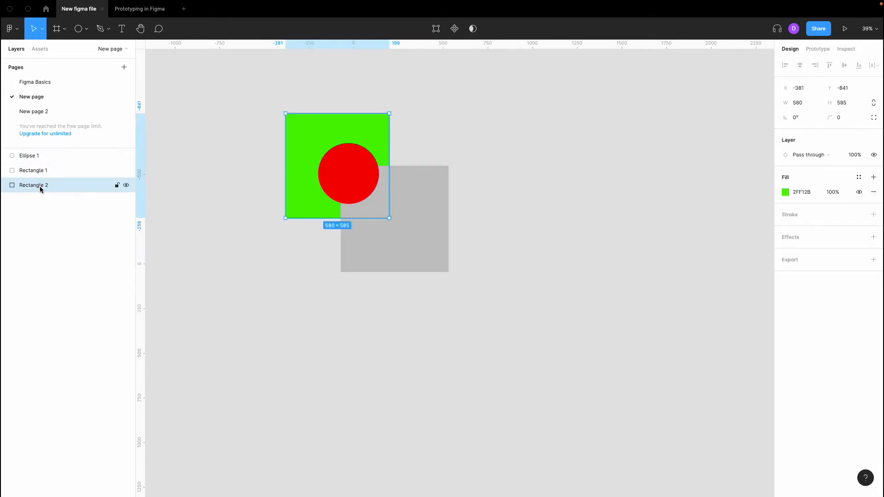
left_click(48, 156)
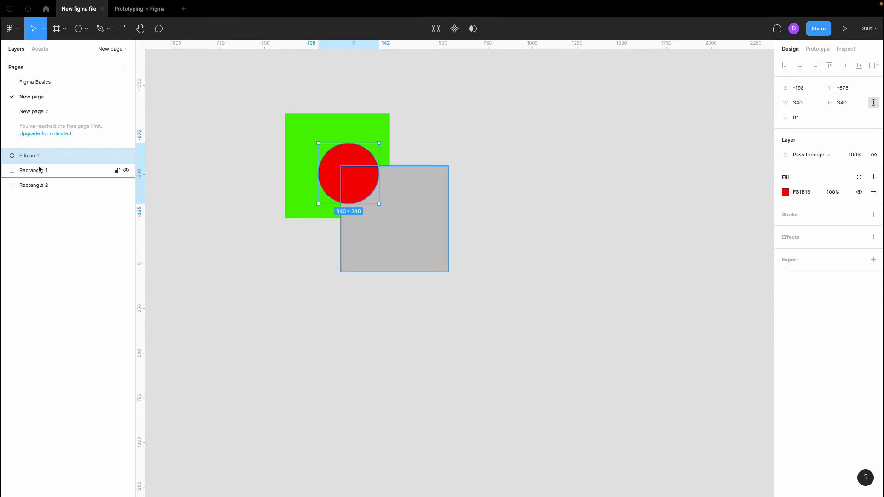
left_click(187, 170)
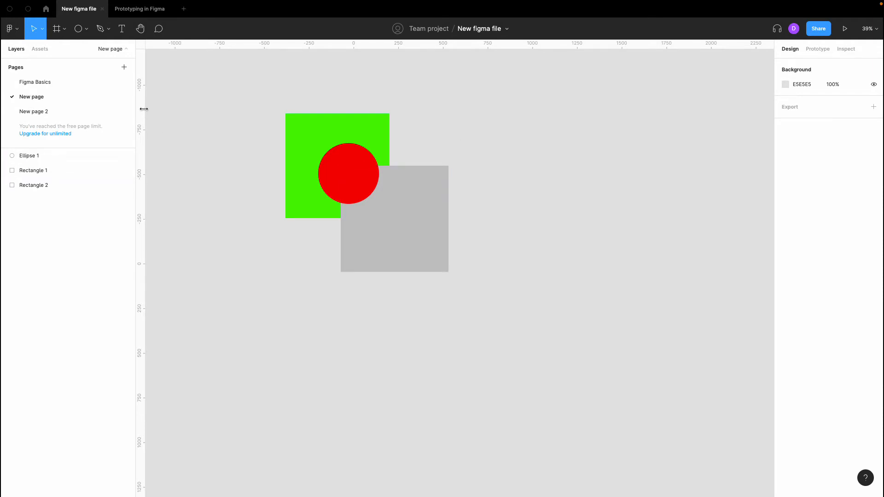
- Draw a portrait frame about 1141 × 1519 on the empty canvas to the right of the shapes
left_click(59, 34)
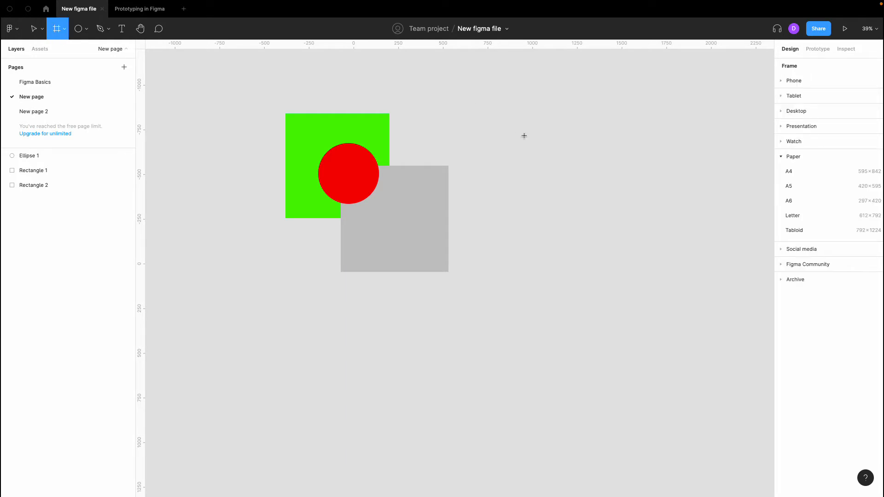
left_click_drag(507, 103, 657, 372)
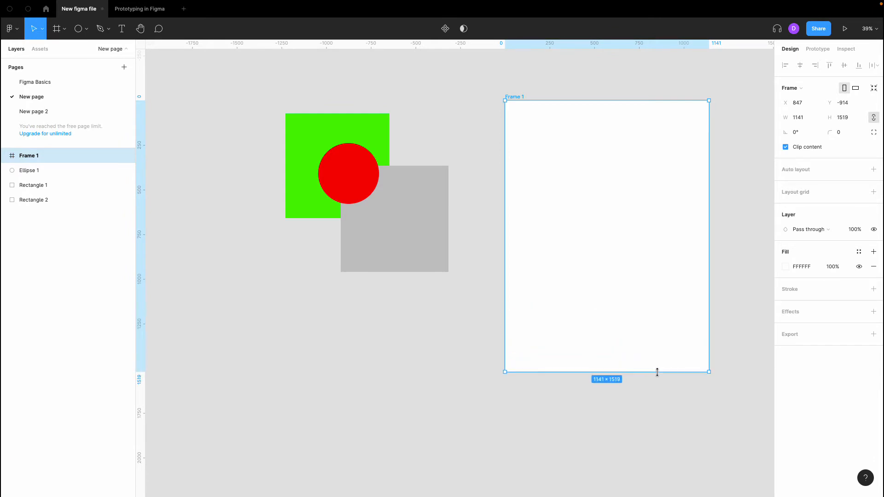
left_click(660, 414)
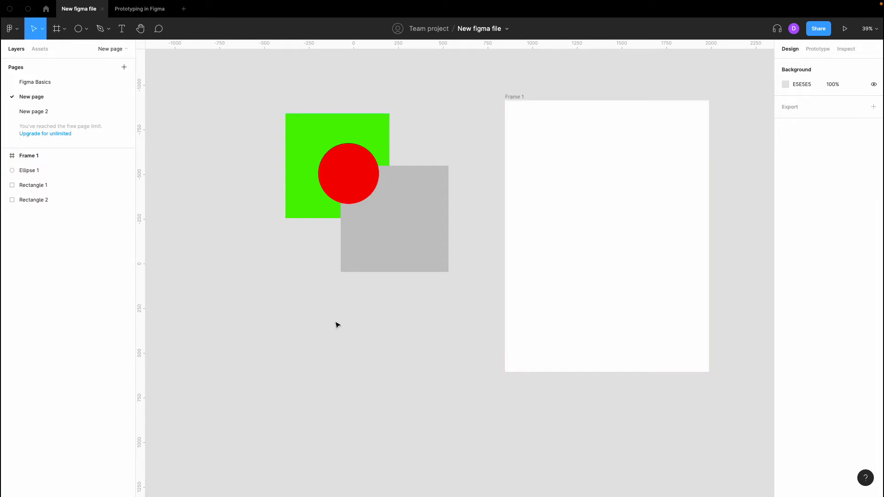
left_click(510, 98)
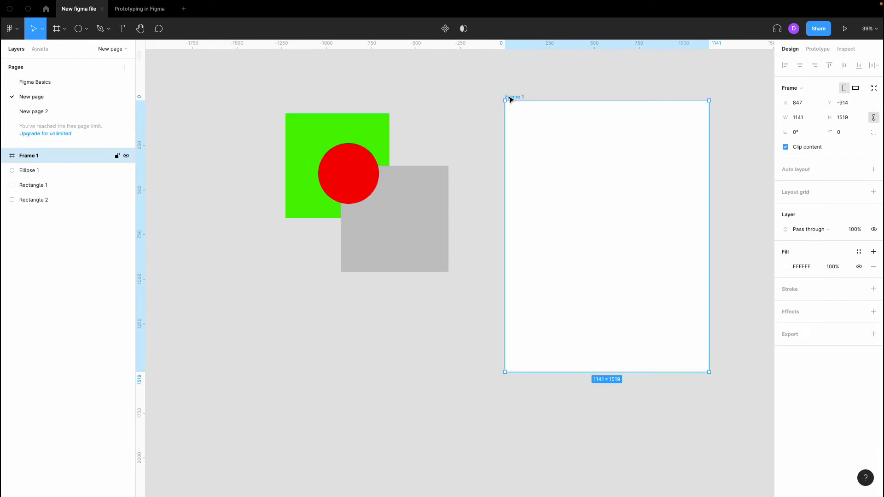
left_click(479, 106)
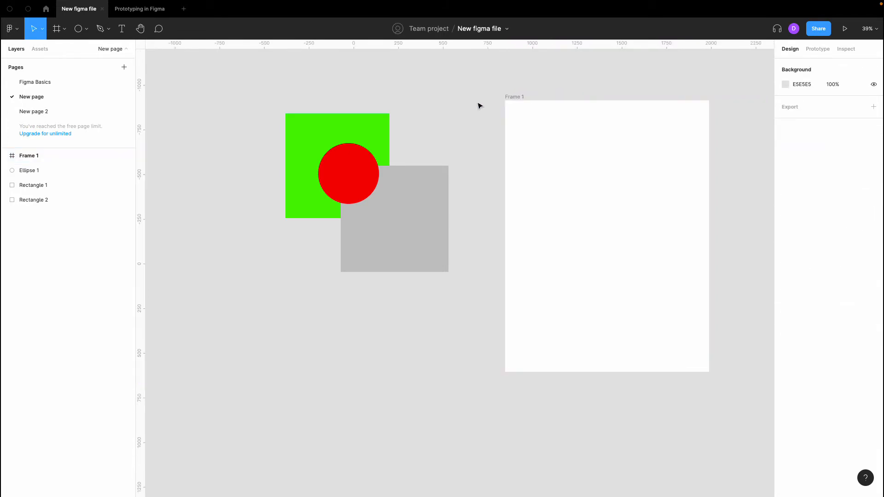
- Select the three shapes and Frame 1 in turn, and move the frame slightly up and closer to the shapes
left_click_drag(236, 92, 438, 283)
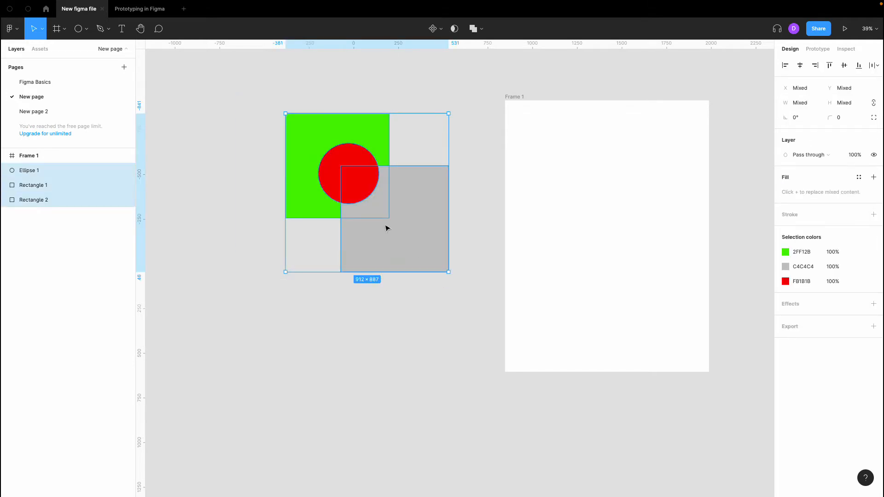
left_click(254, 232)
left_click(28, 155)
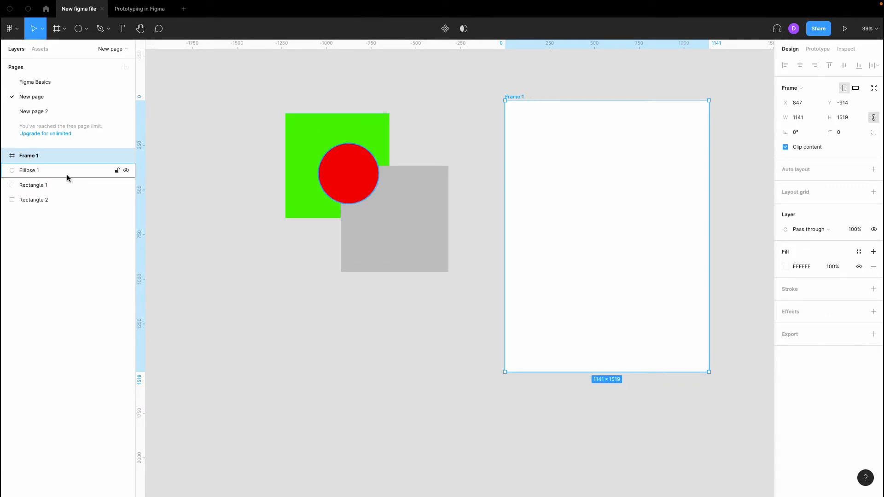
left_click_drag(542, 101, 513, 73)
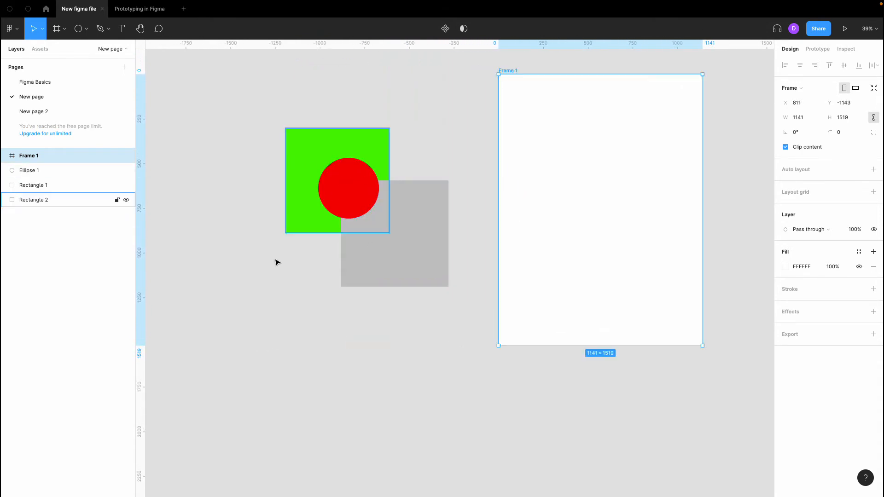
- Move the red ellipse and both rectangles together into the upper part of Frame 1
left_click_drag(244, 131, 428, 321)
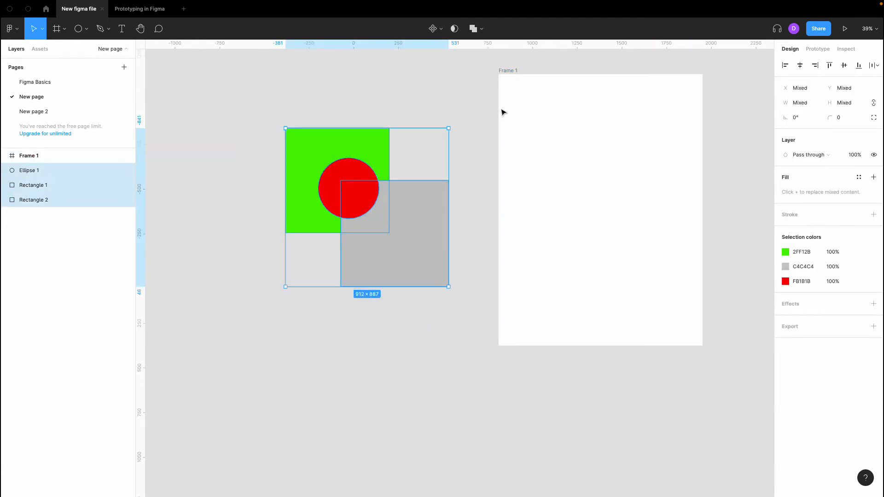
left_click_drag(397, 184, 609, 171)
left_click(419, 227)
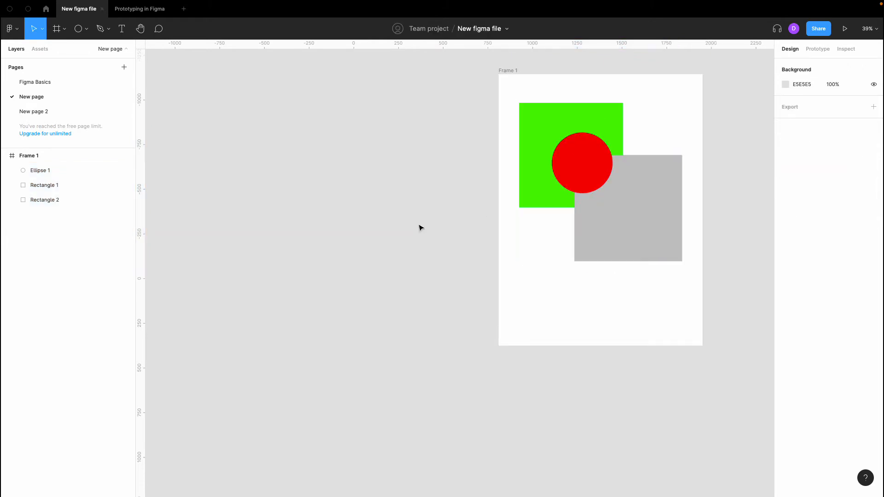
left_click(59, 156)
left_click(456, 97)
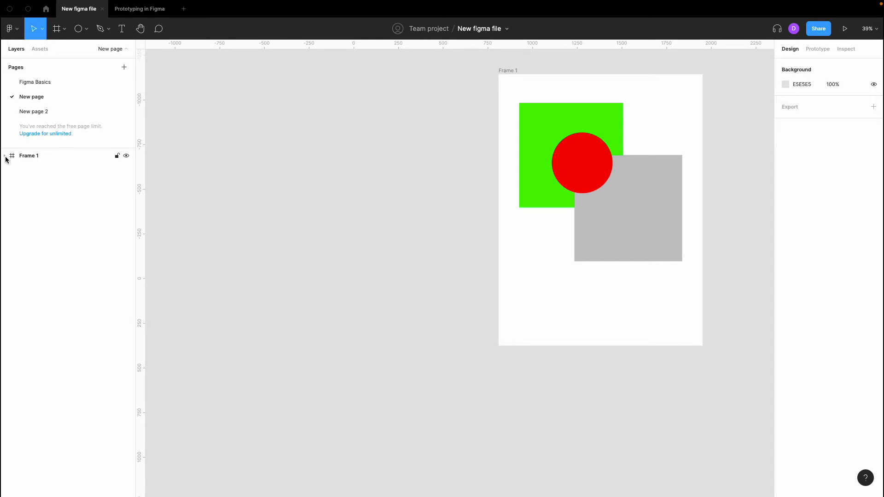
- Collapse and expand Frame 1 repeatedly in the layer list to examine the shapes nested inside it
left_click(5, 157)
left_click(5, 157)
left_click(5, 156)
left_click(5, 157)
left_click(5, 157)
left_click(5, 157)
left_click(5, 157)
left_click(6, 157)
left_click(6, 158)
left_click(5, 159)
- Move Frame 1 with its nested shapes left to the middle of the canvas, at about X -85, Y -996
left_click_drag(509, 71, 349, 98)
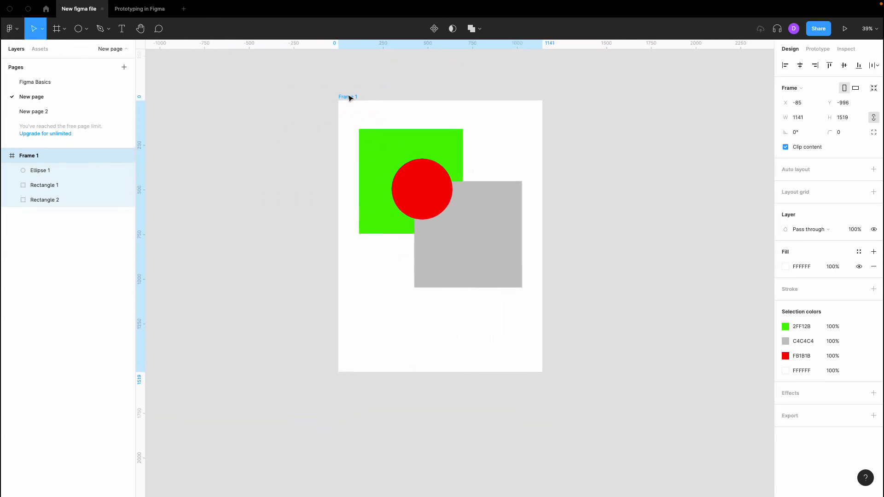
left_click(300, 122)
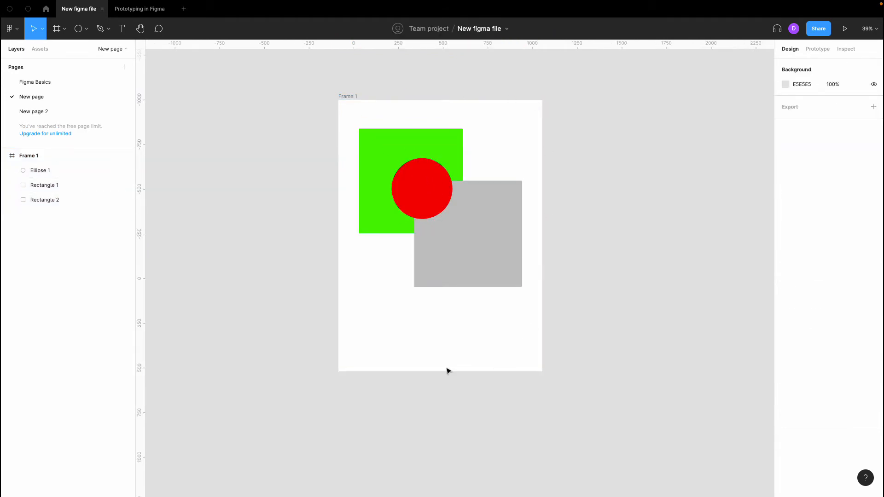
- Draw a circle about 574 × 574 on the empty canvas outside the frame, above and to its right
scroll(329, 135, "up", 1)
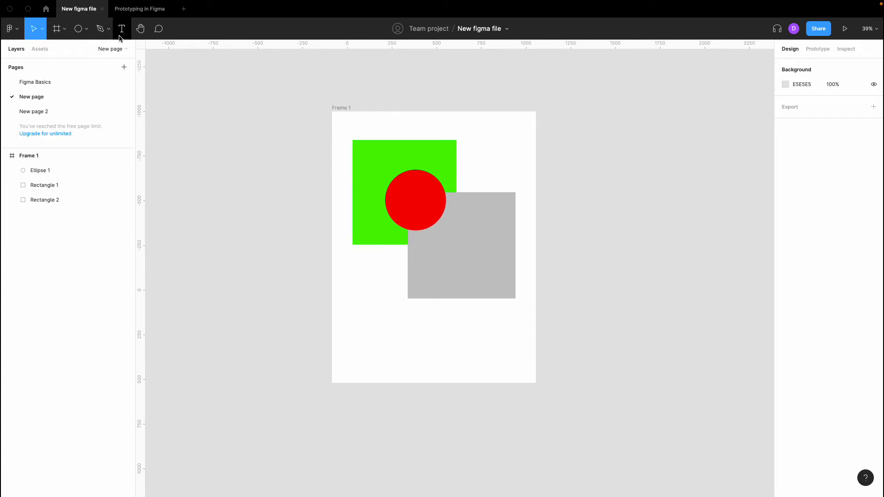
left_click(77, 29)
left_click_drag(581, 77, 684, 180)
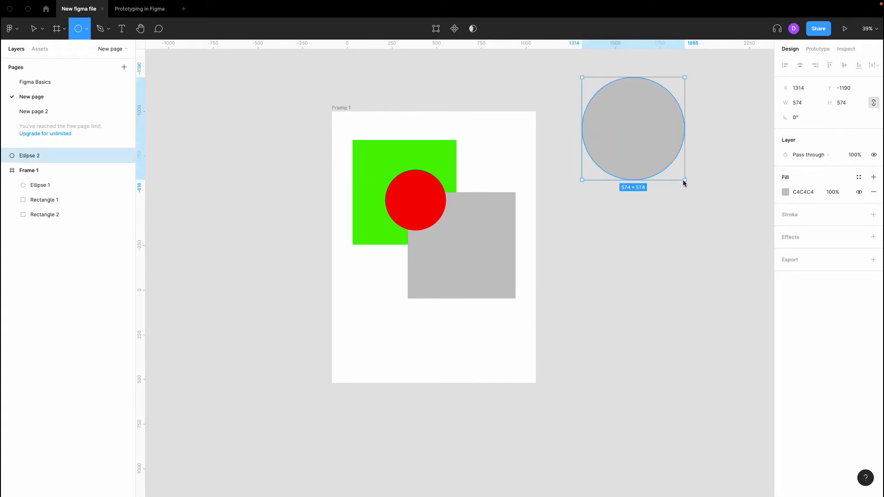
left_click(648, 273)
- Collapse Frame 1's layers and select Ellipse 2 and Frame 1 in turn to compare their places in the layer list
left_click(5, 170)
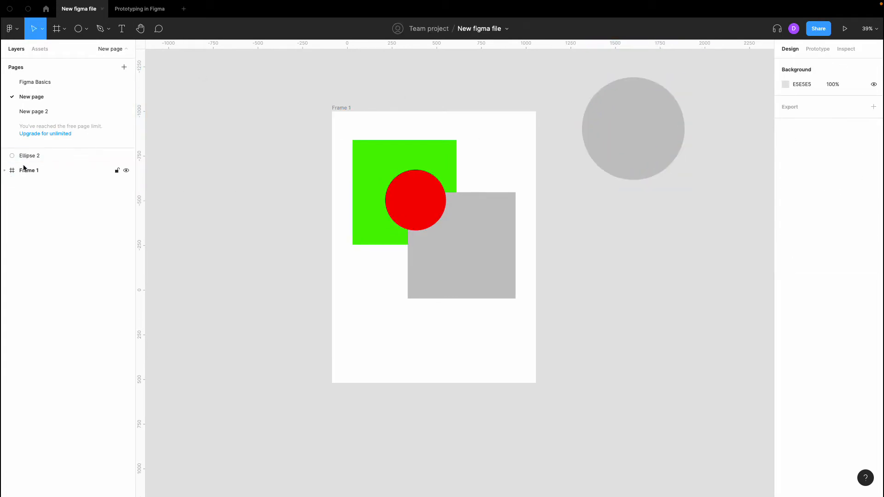
left_click(53, 158)
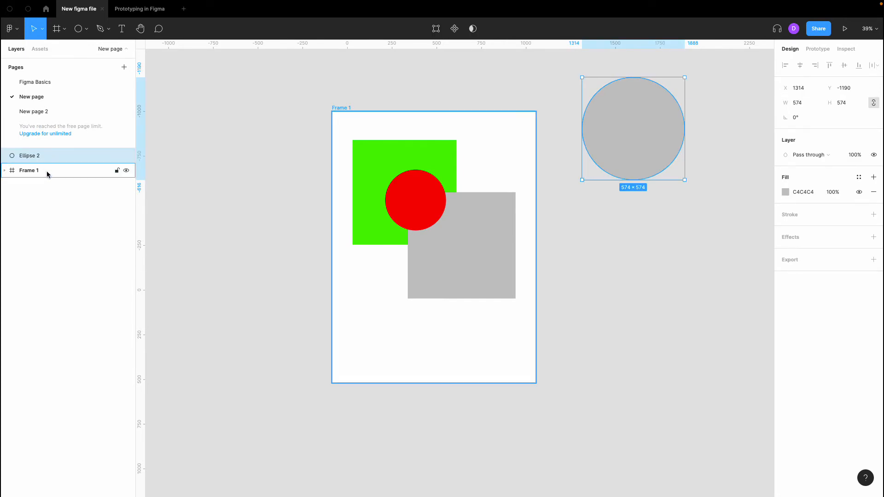
left_click(47, 169)
left_click(182, 166)
left_click(63, 156)
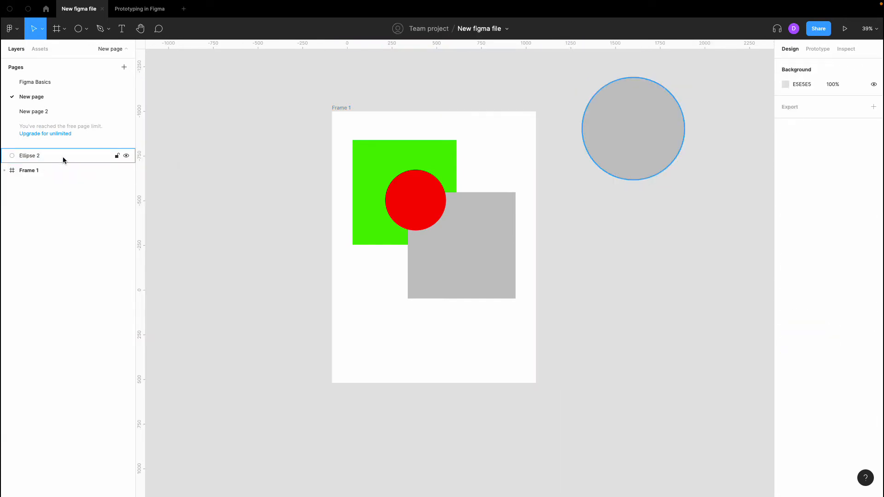
left_click(571, 83)
- Reposition Frame 1 and Ellipse 2 separately so the circle sits just to the right of the frame
left_click_drag(612, 98, 587, 77)
left_click(344, 108)
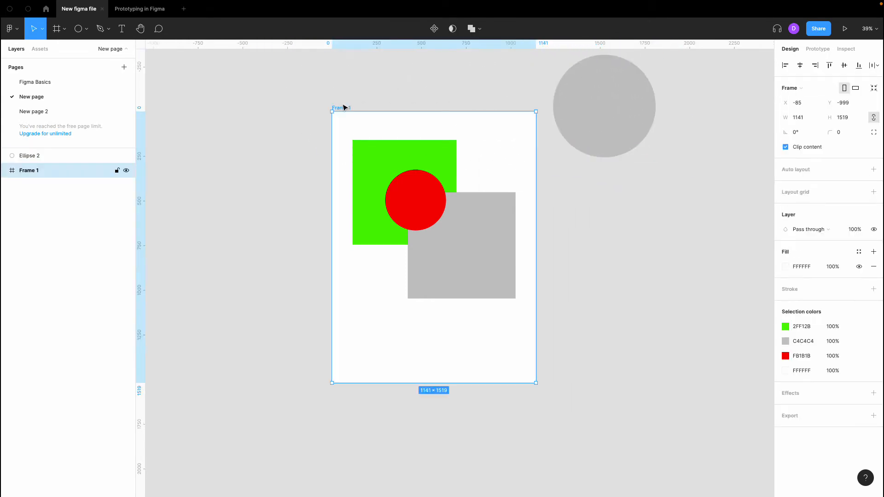
left_click_drag(342, 110, 249, 128)
left_click_drag(597, 224, 512, 171)
left_click(163, 173)
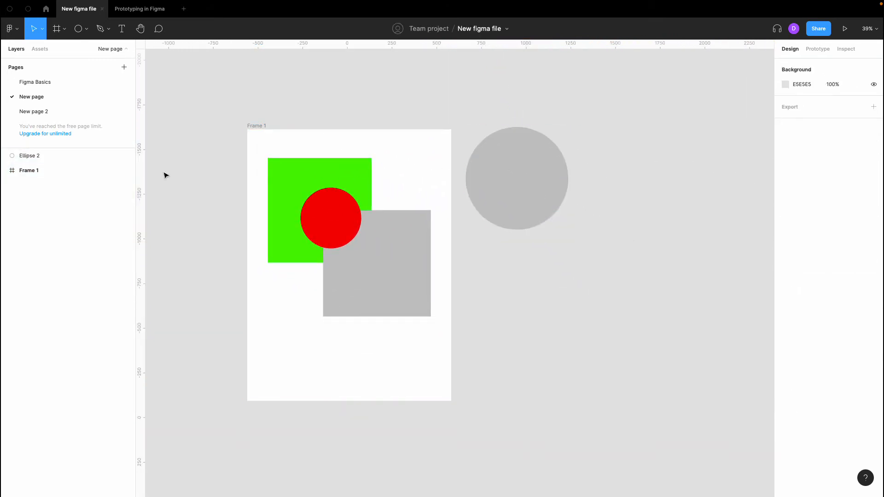
- Place Ellipse 2 below Frame 1 in the layer order, and move the frame slightly up and left
left_click_drag(57, 152, 55, 181)
left_click_drag(252, 127, 233, 106)
left_click(192, 154)
left_click(6, 156)
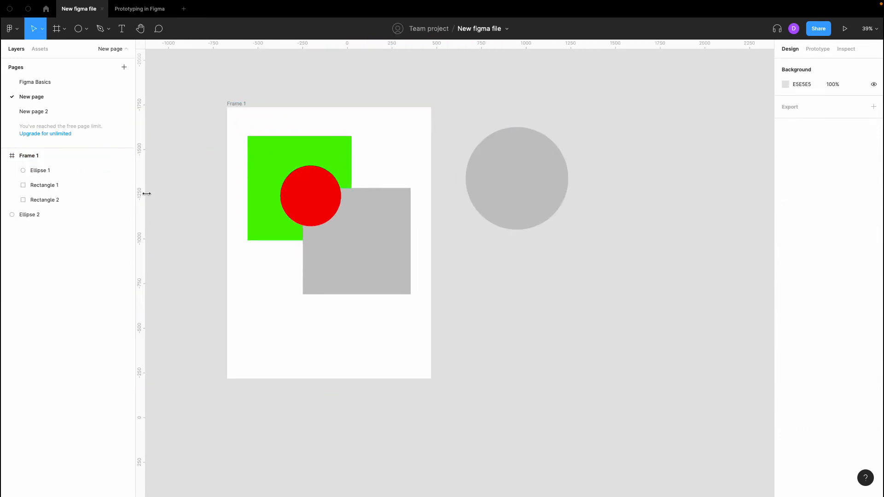
- Move Ellipse 2 into the lower half of Frame 1, at about X 283, Y 801 within the frame
left_click(509, 174)
left_click_drag(531, 176, 346, 300)
left_click(493, 268)
left_click(312, 283)
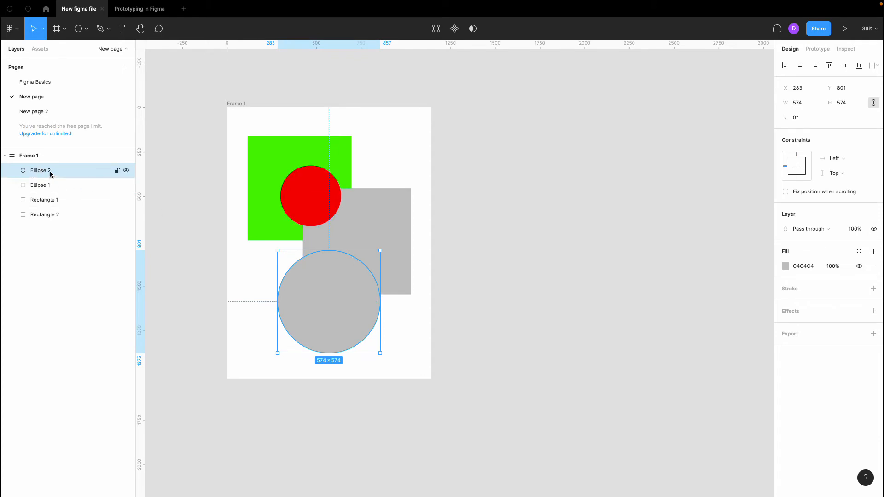
- Select each layer nested in Frame 1 in turn to examine how the list order matches the stacking
left_click(38, 186)
left_click(38, 202)
left_click(35, 213)
left_click(37, 199)
left_click(37, 185)
left_click(39, 171)
left_click(40, 185)
- Fill the large grey circle in the lower half of the frame with blue 1D18FF
left_click(319, 300)
left_click(785, 267)
left_click(741, 388)
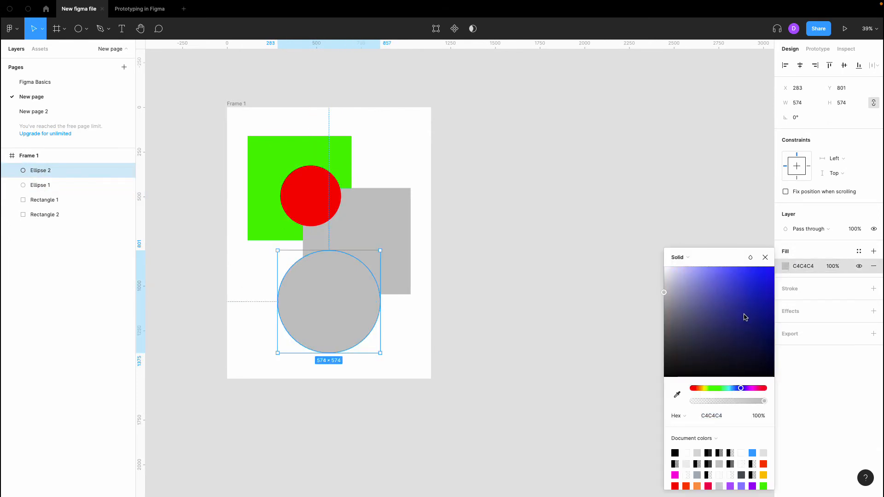
left_click(743, 322)
left_click(578, 242)
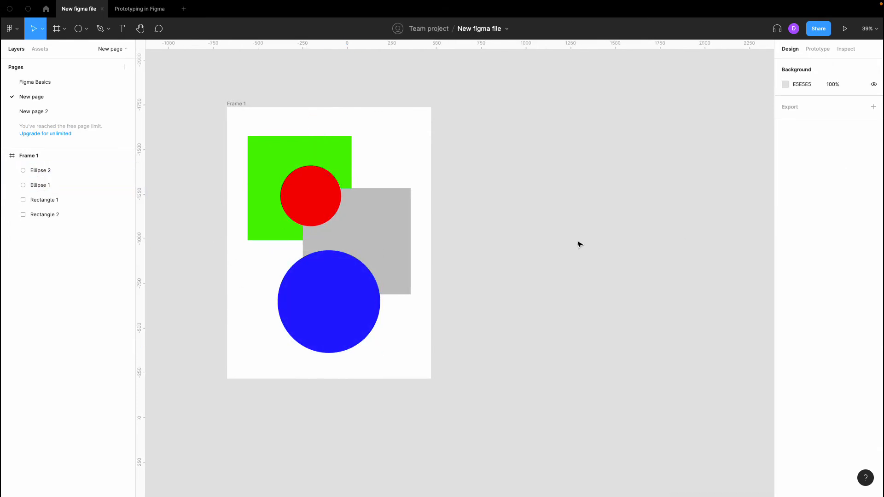
- Move Ellipse 2 down the layer order to sit between Rectangle 1 and Rectangle 2
left_click(68, 170)
left_click_drag(59, 173, 60, 209)
left_click(174, 276)
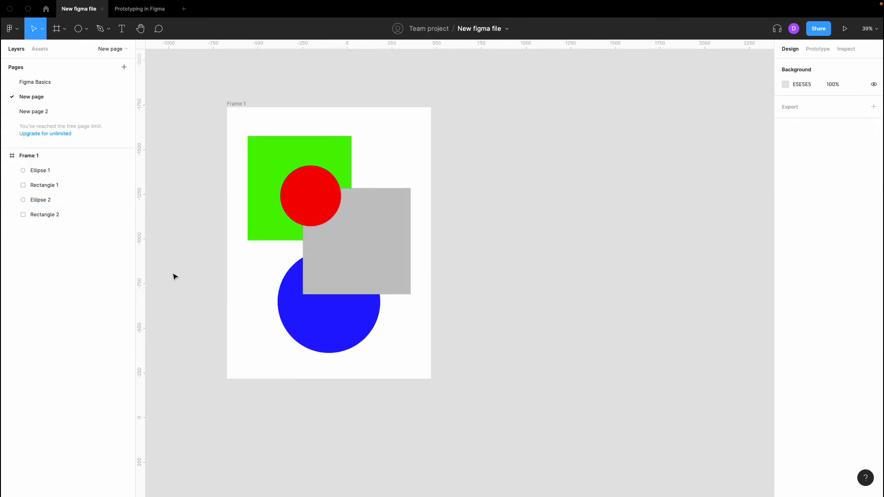
- Check the order of Ellipse 2 and the two rectangles, and move the blue circle up and left to overlap the green rectangle
left_click(62, 201)
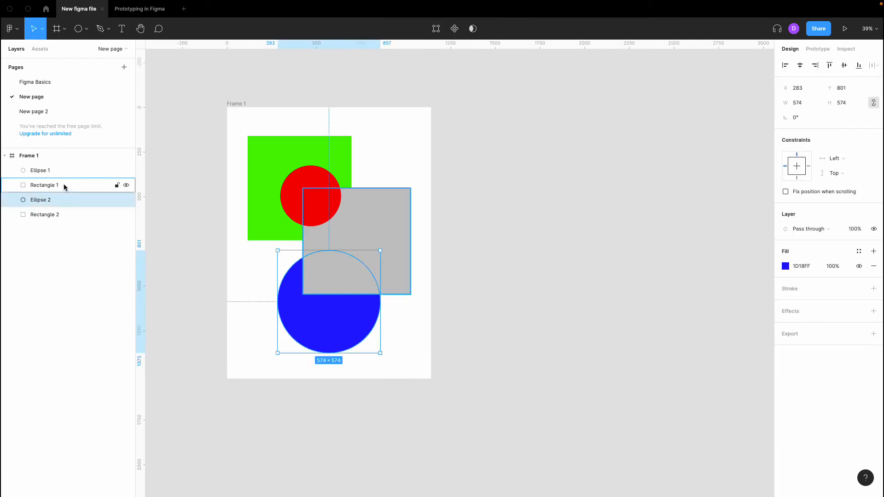
left_click(63, 184)
left_click(68, 215)
left_click(295, 280)
left_click_drag(299, 300, 282, 278)
left_click(565, 189)
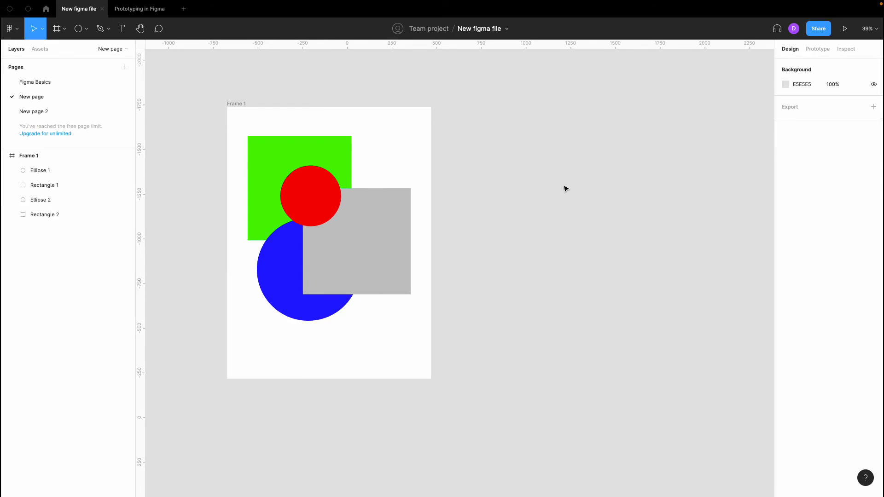
- Select Frame 1 and inspect its extent and the layers it contains
left_click(233, 104)
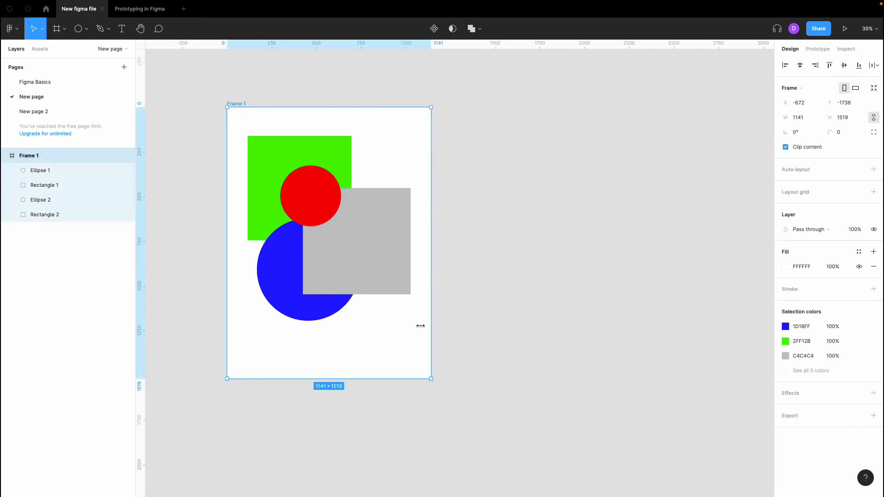
left_click(482, 220)
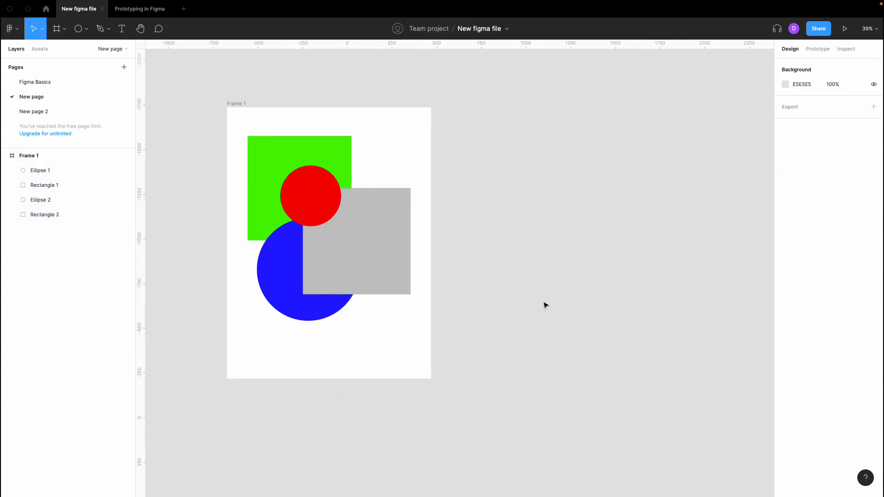
left_click(263, 146)
left_click(241, 103)
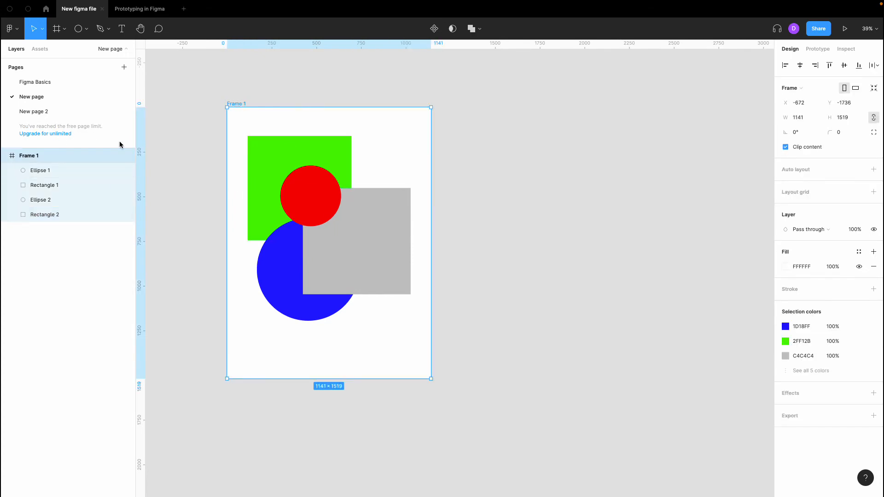
left_click(173, 187)
- Lock the Ellipse 1 layer inside Frame 1
left_click(77, 172)
left_click(77, 171)
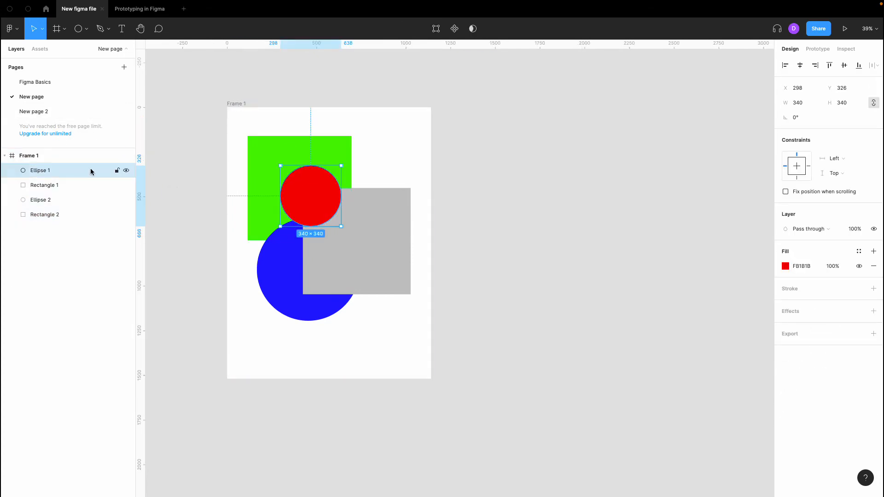
left_click(118, 171)
left_click(166, 183)
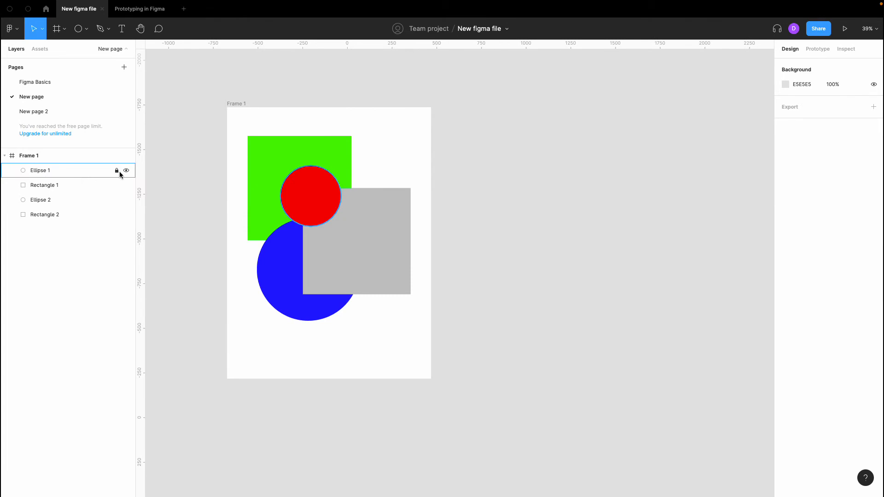
- Try to select the locked red circle on the canvas, and move Frame 1 slightly to the right
left_click(308, 192)
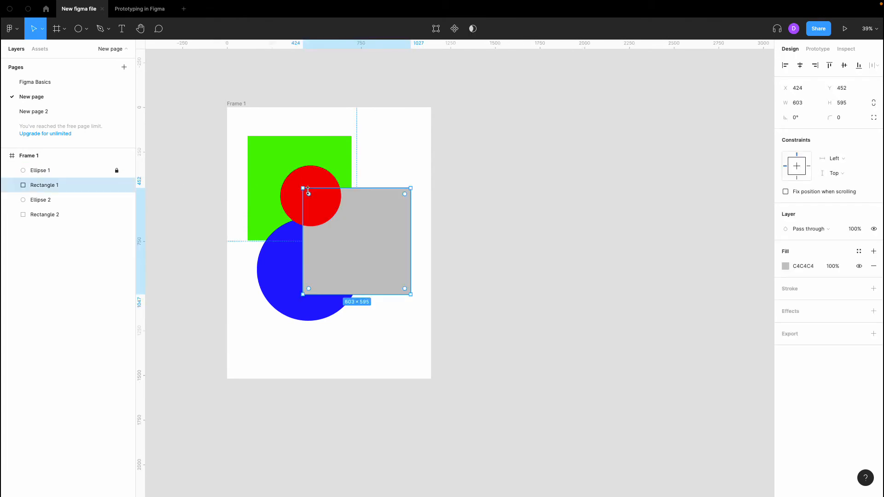
left_click(309, 178)
left_click_drag(253, 108, 295, 105)
left_click(338, 190)
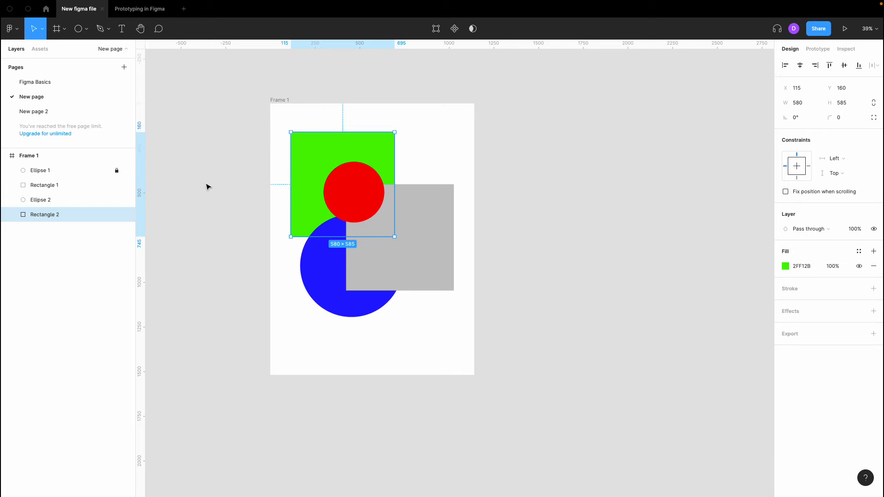
left_click(238, 146)
- Move both rectangles and the blue circle together beneath the locked red circle, and return them to their original position
left_click_drag(272, 126, 427, 334)
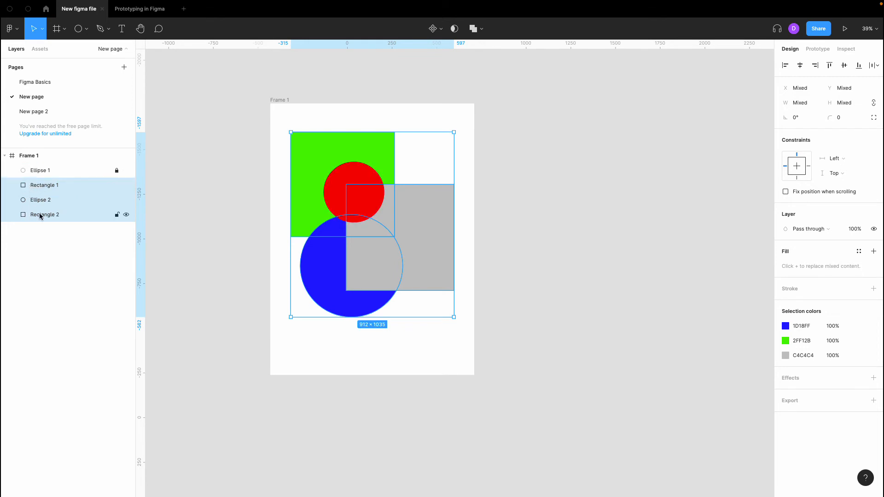
left_click_drag(391, 217, 406, 233)
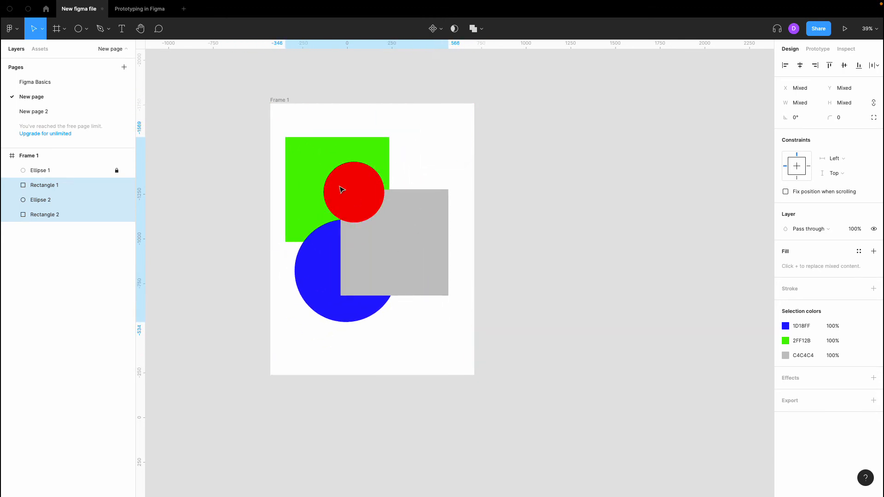
left_click_drag(430, 194, 436, 190)
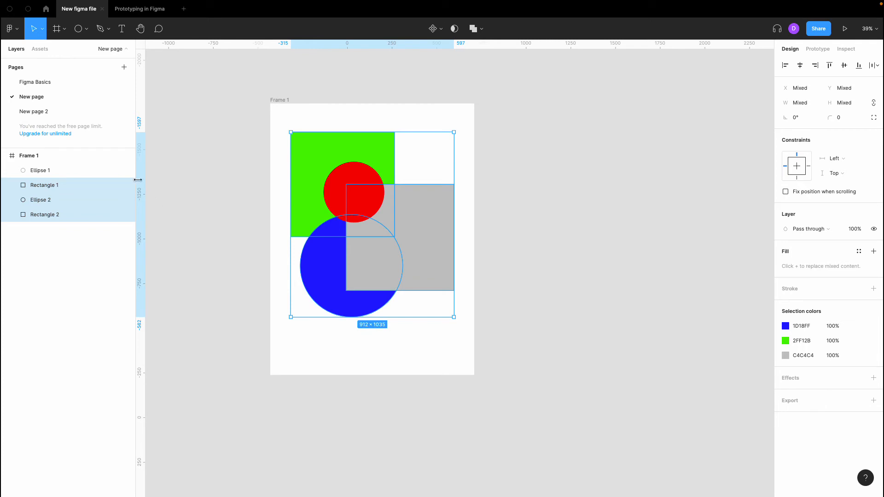
- Hide the Ellipse 1 layer and select it in the layer list to check its outline on the canvas
left_click(126, 172)
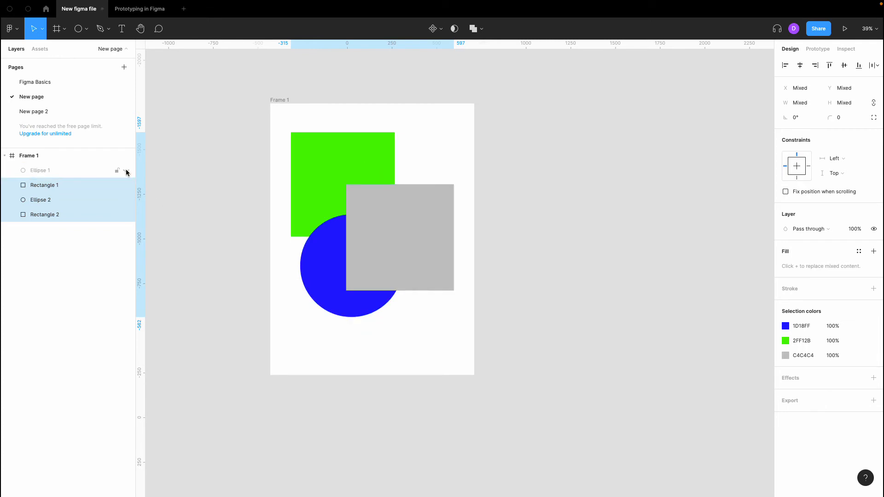
left_click(85, 169)
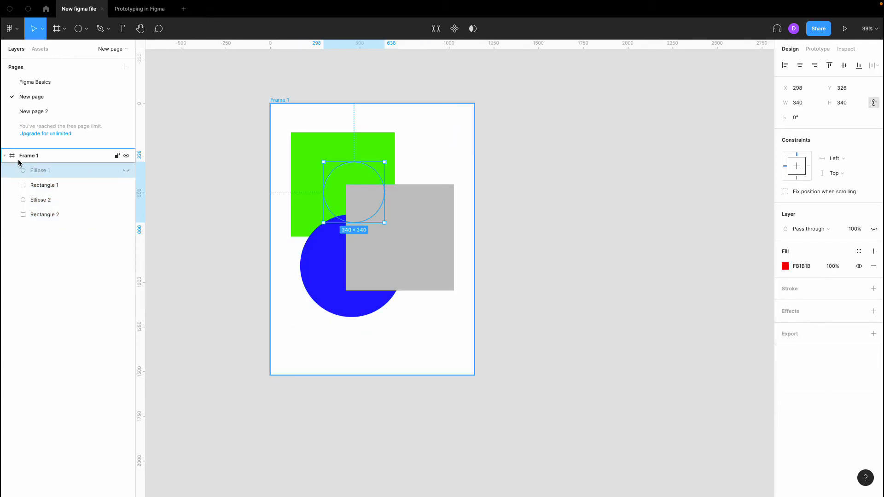
left_click(250, 223)
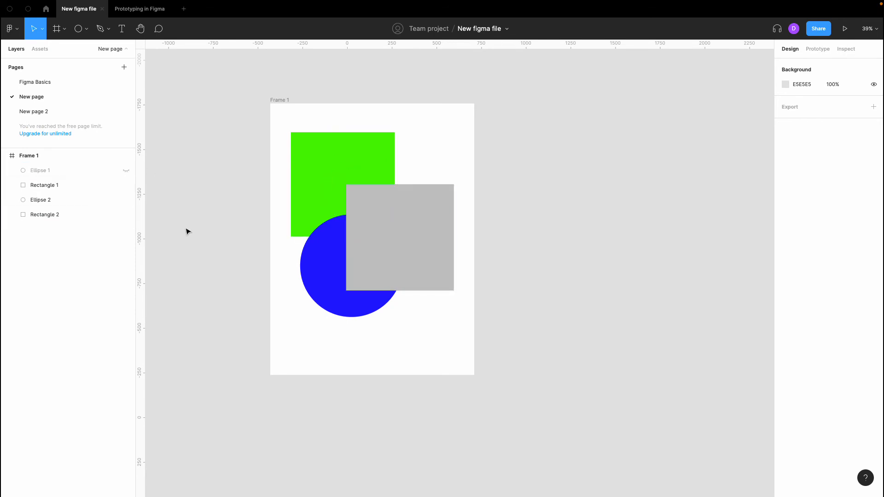
- Show the Ellipse 1 layer again, and toggle the visibility of Rectangle 1, Ellipse 2 and Rectangle 2 off and back on
left_click(126, 171)
left_click(126, 186)
left_click(126, 185)
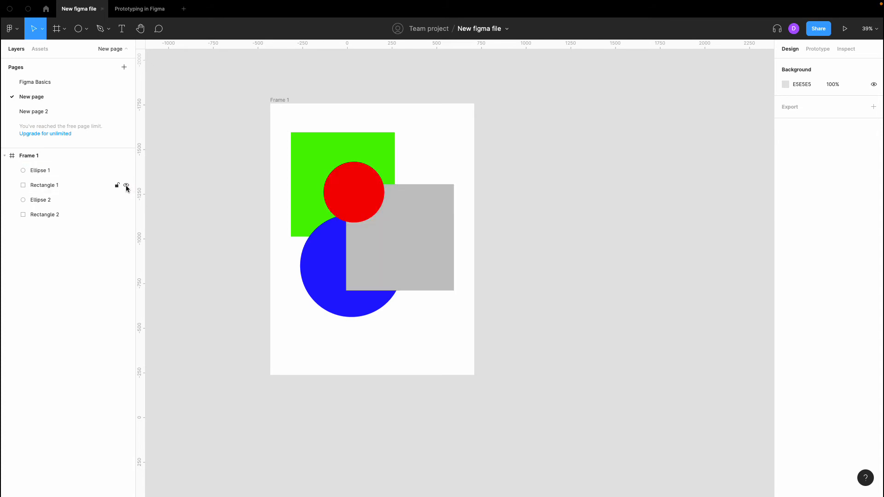
left_click(127, 201)
left_click(128, 201)
left_click(126, 215)
left_click(126, 215)
left_click(127, 215)
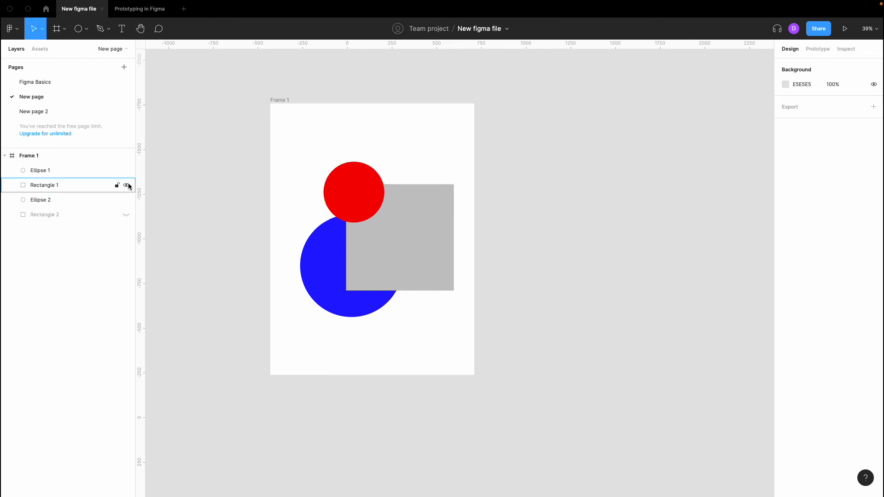
left_click(127, 186)
left_click(126, 215)
left_click(126, 186)
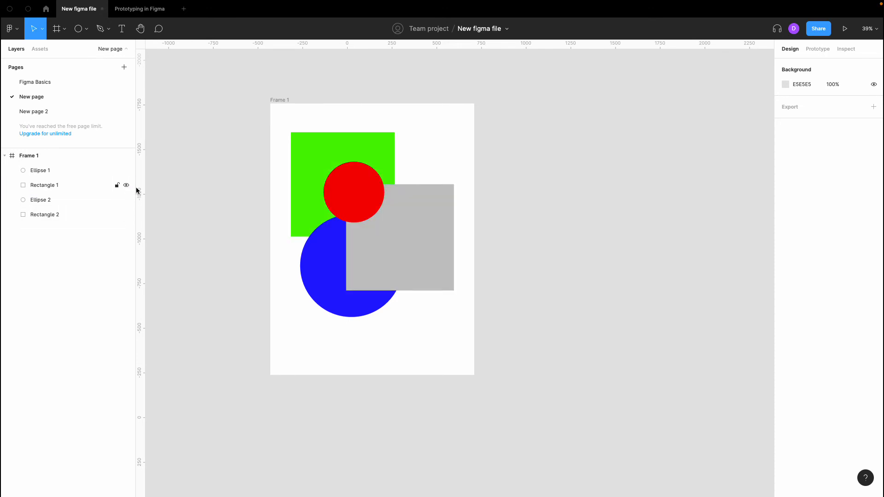
- Lock Frame 1 together with its contents and try to select its shapes on the canvas
left_click(4, 156)
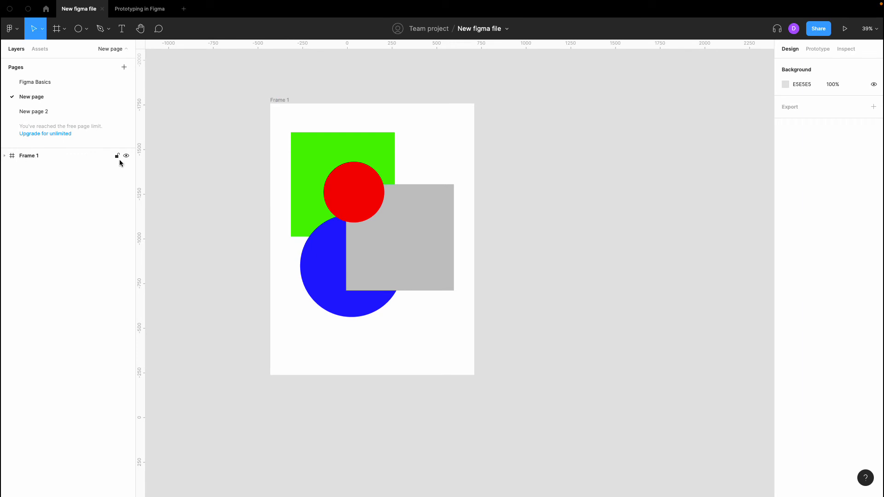
left_click(5, 156)
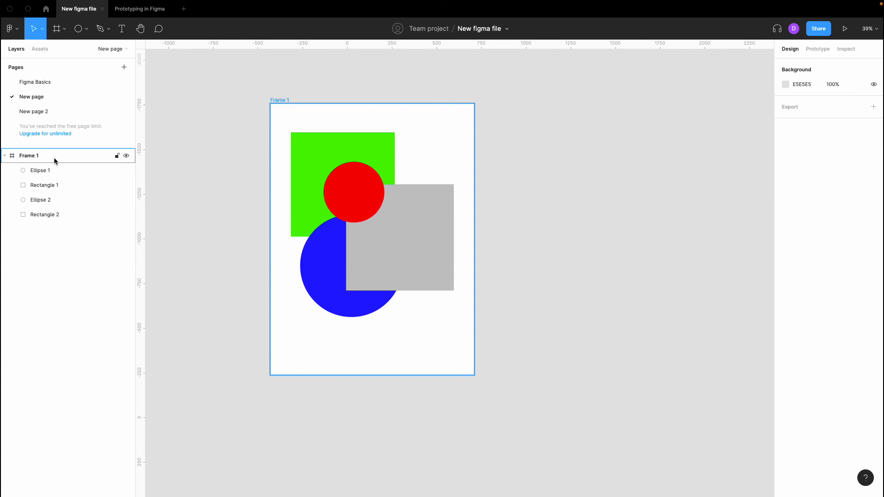
left_click(116, 162)
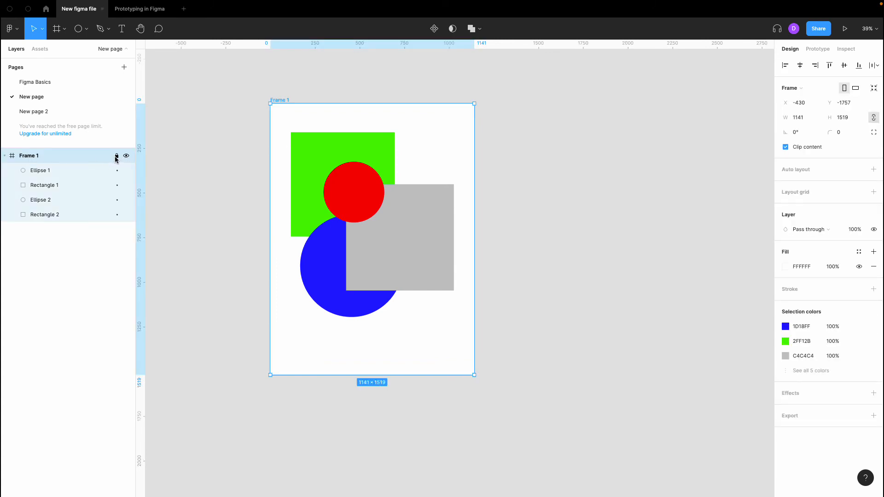
left_click(206, 150)
left_click_drag(365, 231, 324, 207)
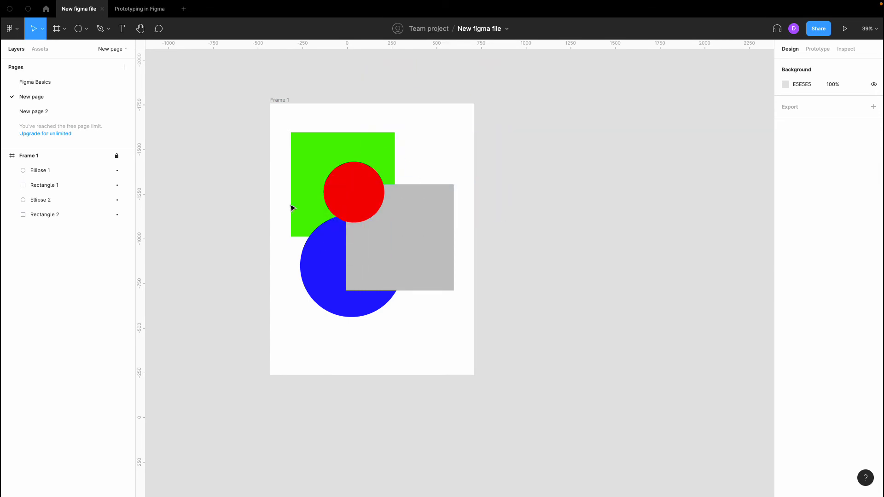
- Unlock and hide Frame 1, and draw a rectangle about 613 × 858 on the canvas to the right of it
left_click(126, 155)
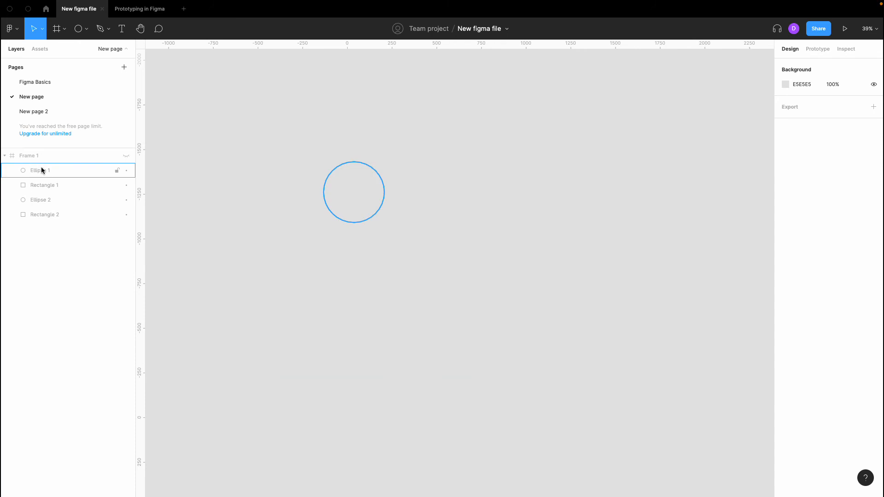
key("r")
left_click_drag(541, 111, 650, 264)
left_click(636, 306)
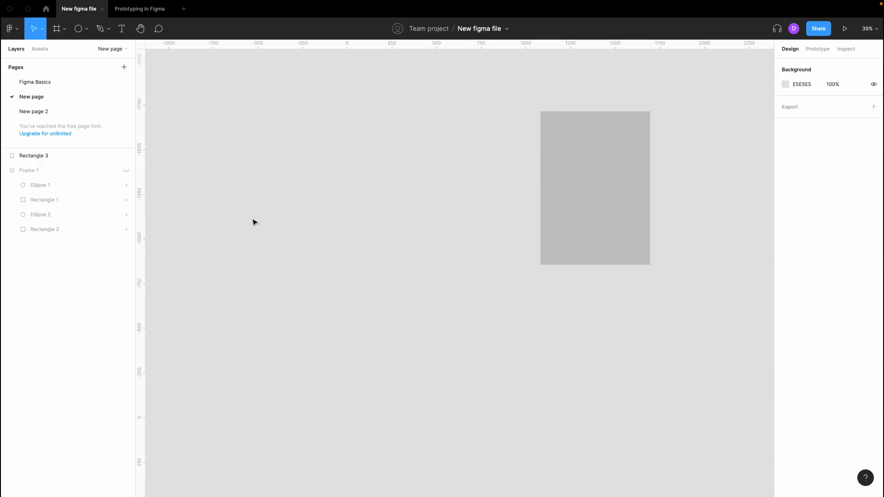
- Move the new rectangle over the area of the hidden Frame 1, and make the frame visible again
left_click_drag(622, 174, 364, 158)
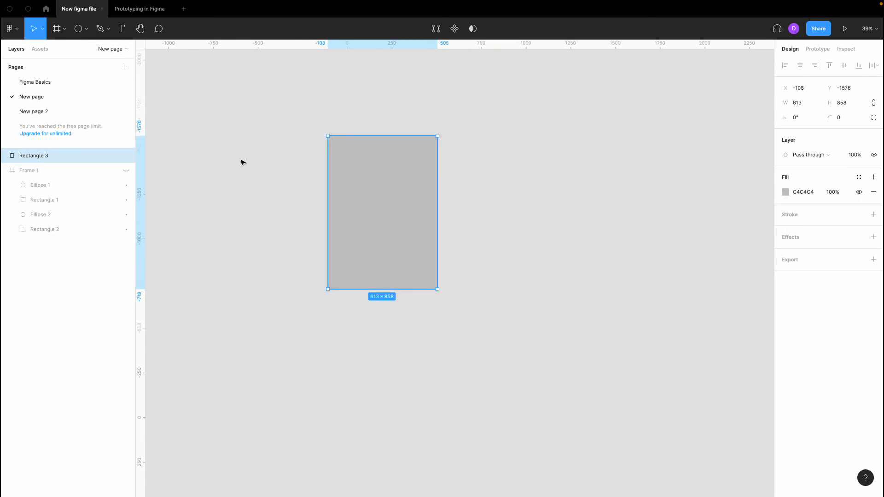
left_click(45, 170)
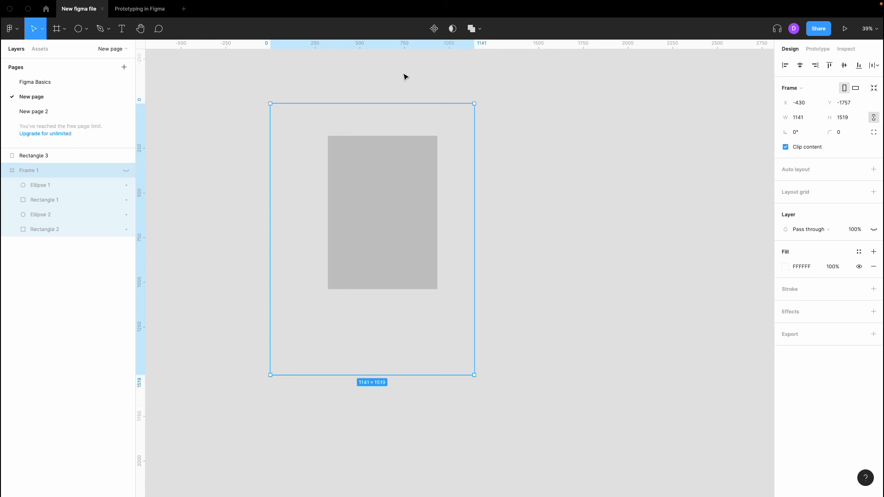
left_click(126, 171)
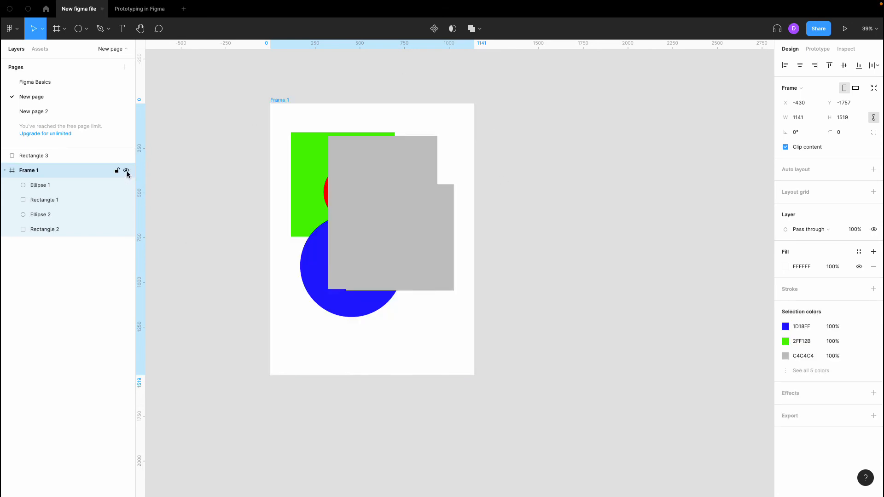
- Move Rectangle 3 off the frame onto the empty canvas to the right of Frame 1, at about X 848, Y -1604
left_click(220, 205)
left_click_drag(354, 141, 533, 145)
left_click(524, 379)
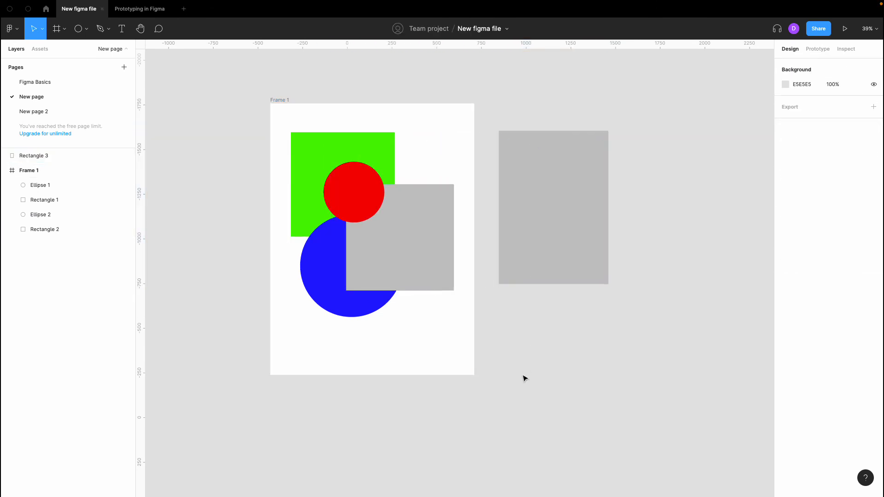
- Collapse the layer list and add a text object reading "Here is the text" on the canvas left of Frame 1
key("alt+l")
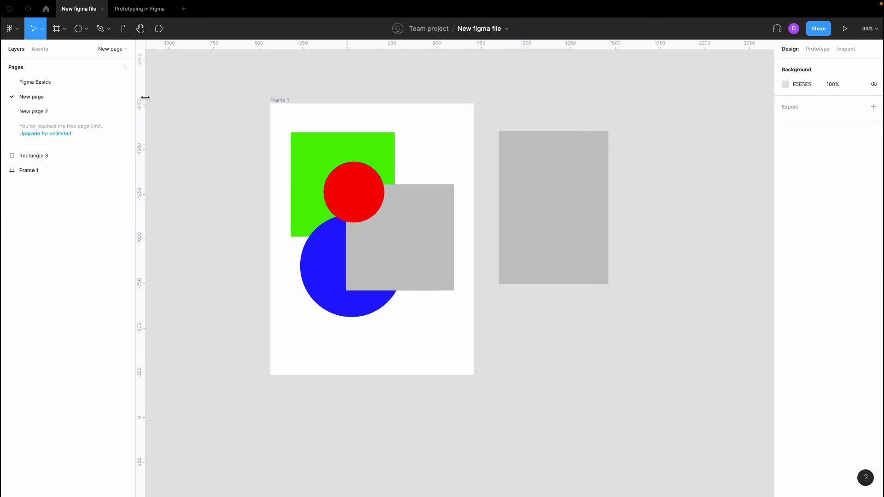
left_click(121, 31)
left_click(208, 158)
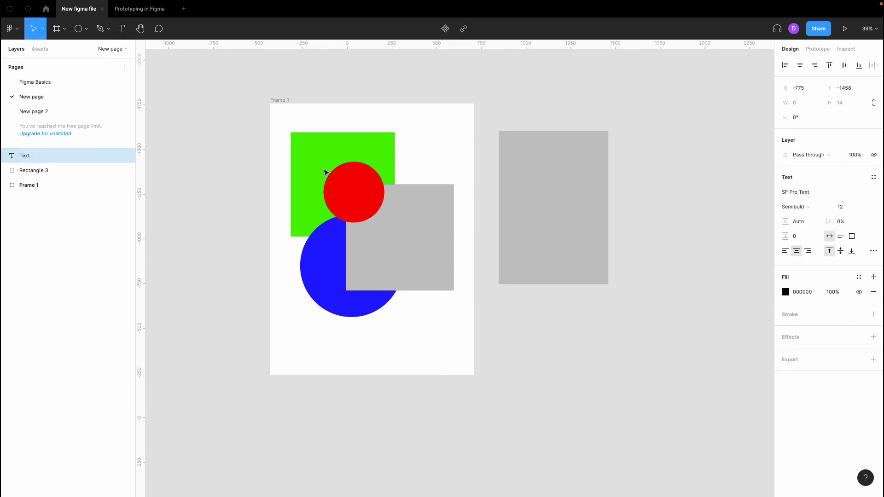
type("Here is the text")
left_click(216, 217)
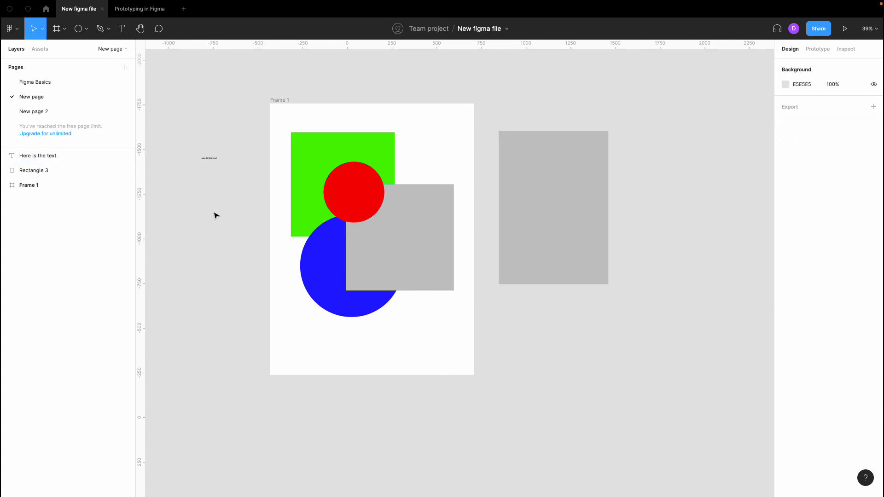
- Compare the type icons of the text and Rectangle 3 layers, and expand Frame 1 to examine the icons of its nested shapes
left_click(13, 158)
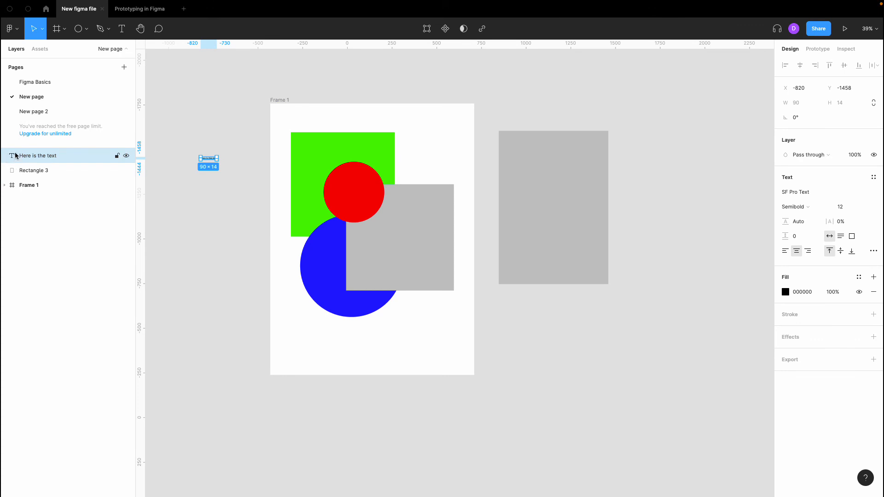
left_click(10, 171)
left_click(13, 159)
left_click(11, 174)
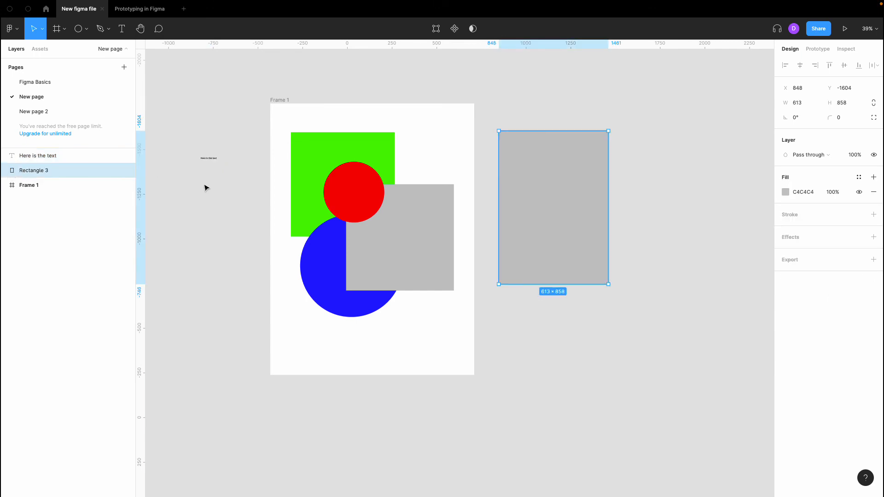
left_click(6, 186)
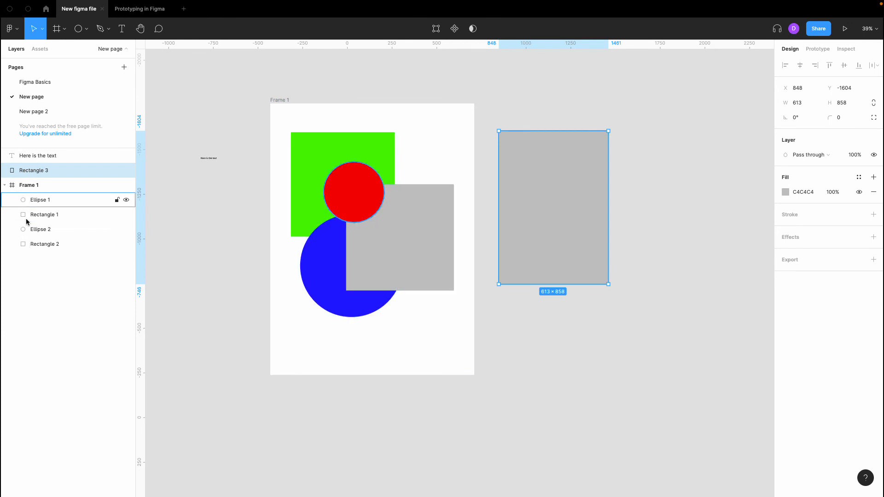
left_click(167, 214)
scroll(168, 214, "left", 1)
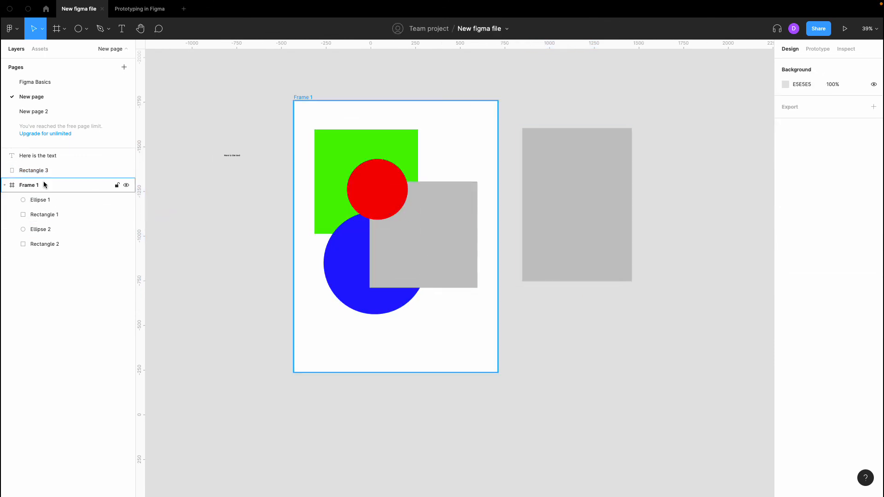
left_click(60, 158)
left_click(215, 193)
- Draw an open three-segment vector path about 389 × 289 below the text, left of Frame 1, with the Pen tool
left_click(100, 28)
left_click(184, 182)
left_click(210, 228)
left_click(254, 210)
key("Escape")
key("Escape")
left_click(225, 268)
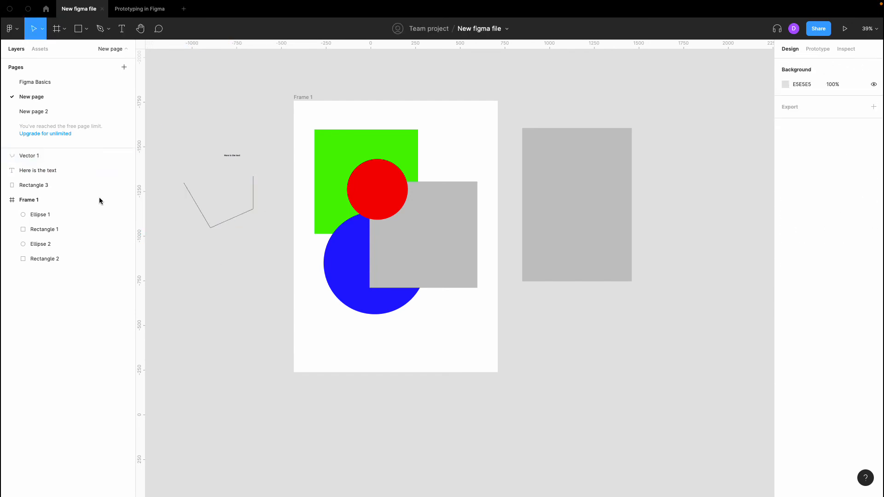
- Select the Vector 1 and Rectangle 3 layers and the shapes inside Frame 1 in turn to match layers with canvas objects, and clear the selection
left_click(29, 161)
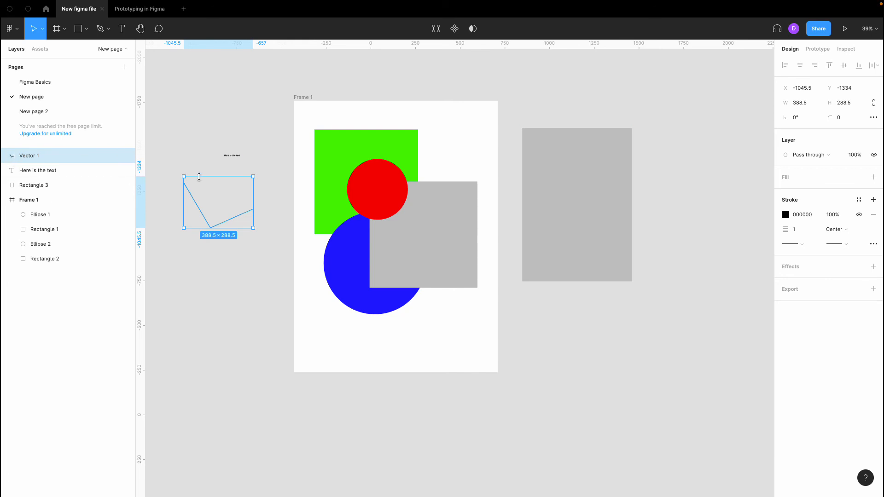
left_click(49, 188)
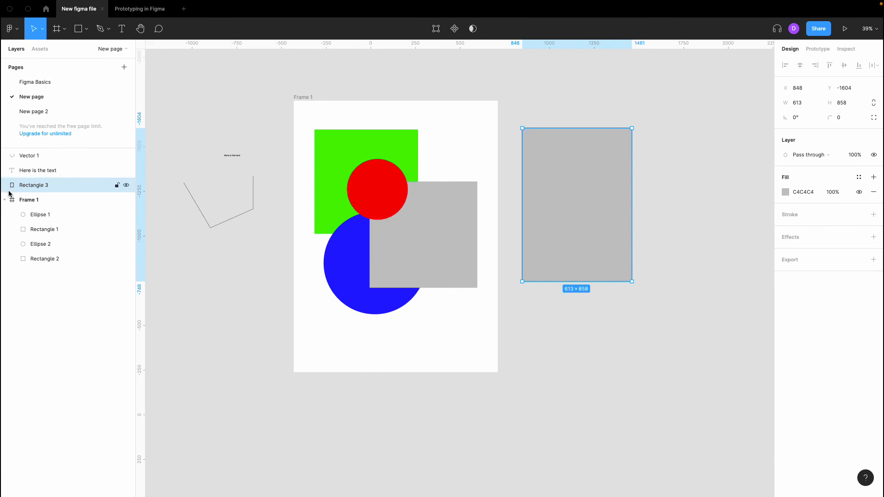
left_click(422, 234)
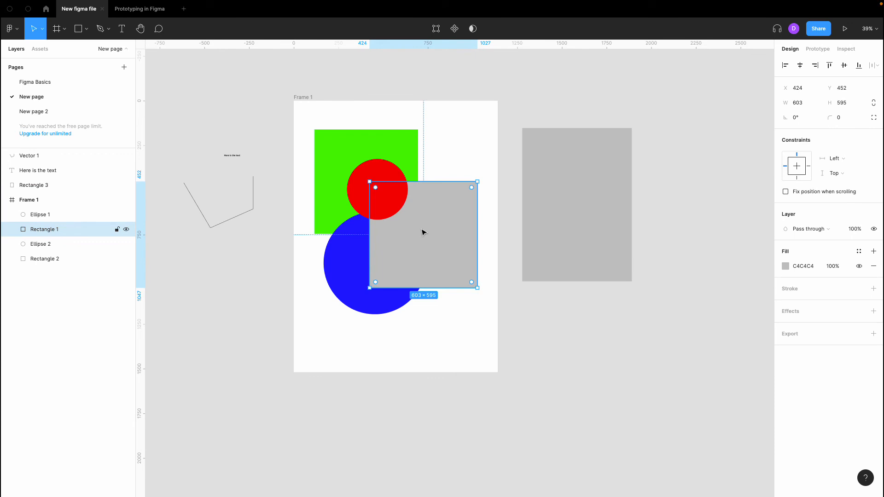
left_click(407, 163)
left_click(453, 230)
left_click(206, 273)
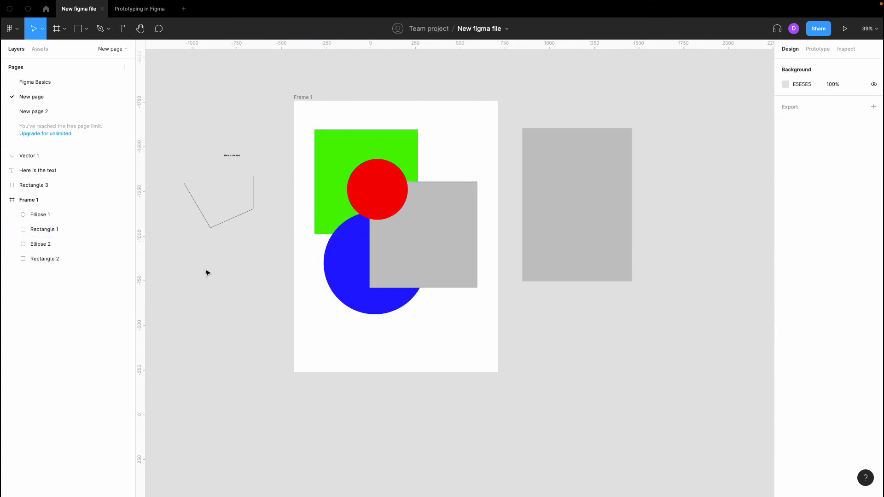
- Collapse Frame 1 in the layer list, and delete the text and the vector path left of the frame
left_click(6, 202)
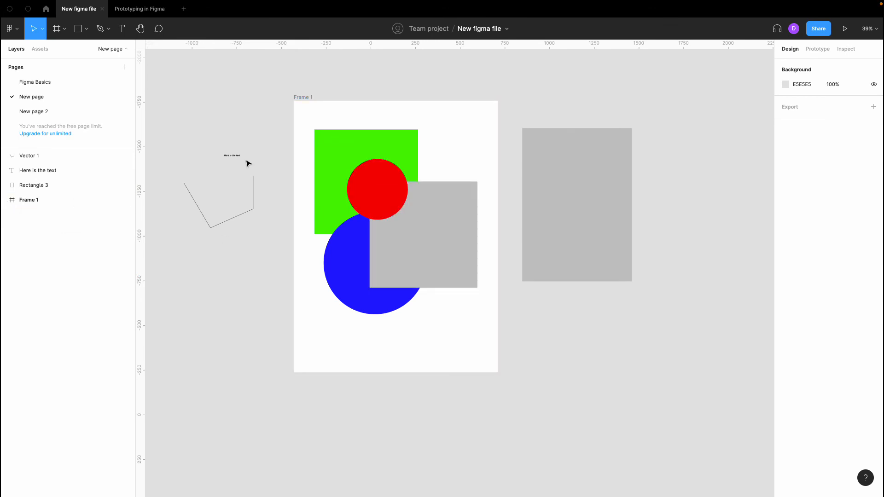
left_click_drag(254, 134, 182, 239)
key("Delete")
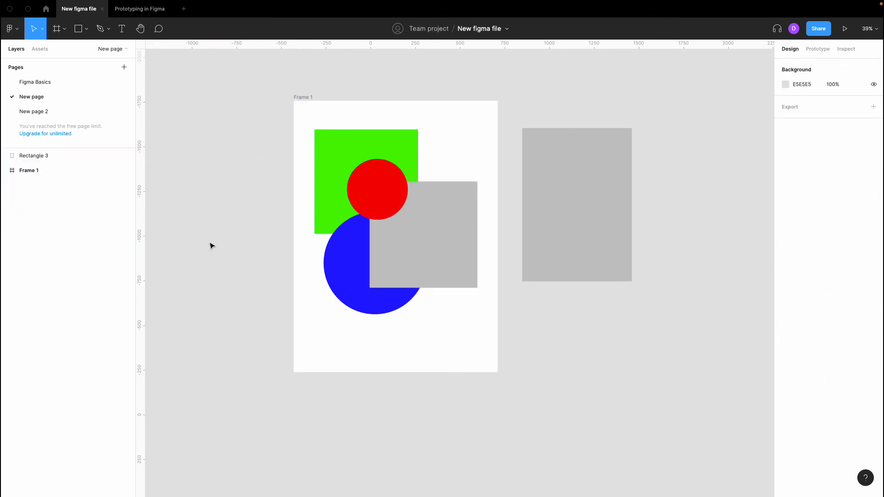